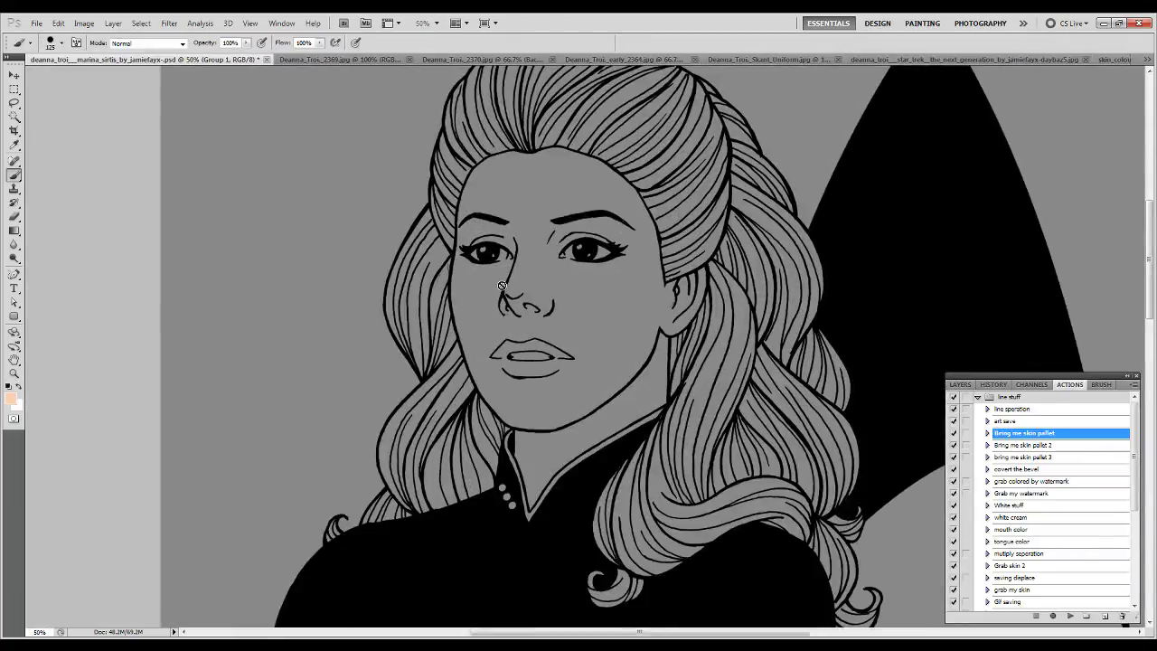
Paint peach skin over the nose, cheeks, forehead and eyes, erasing paint past the face outline
mouse_move(533, 272)
left_mouse_down()
mouse_move(506, 289)
mouse_move(578, 425)
left_mouse_up()
mouse_move(596, 343)
left_mouse_down()
mouse_move(488, 348)
mouse_move(542, 181)
left_mouse_up()
mouse_move(543, 253)
left_mouse_down()
mouse_move(610, 208)
mouse_move(633, 272)
left_mouse_up()
key("e")
left_click_drag(506, 256, 583, 256)
key("b")
key("e")
mouse_move(461, 271)
left_mouse_down()
mouse_move(524, 158)
mouse_move(498, 239)
left_mouse_up()
key("b")
Fill the remaining grey gaps on the forehead, cheek, chin, right jaw and ear with peach
left_click_drag(484, 321, 530, 371)
key("e")
key("b")
left_click_drag(560, 417, 596, 420)
mouse_move(573, 172)
left_mouse_down()
mouse_move(633, 231)
mouse_move(615, 180)
mouse_move(668, 289)
mouse_move(633, 398)
mouse_move(534, 479)
left_mouse_up()
key("e")
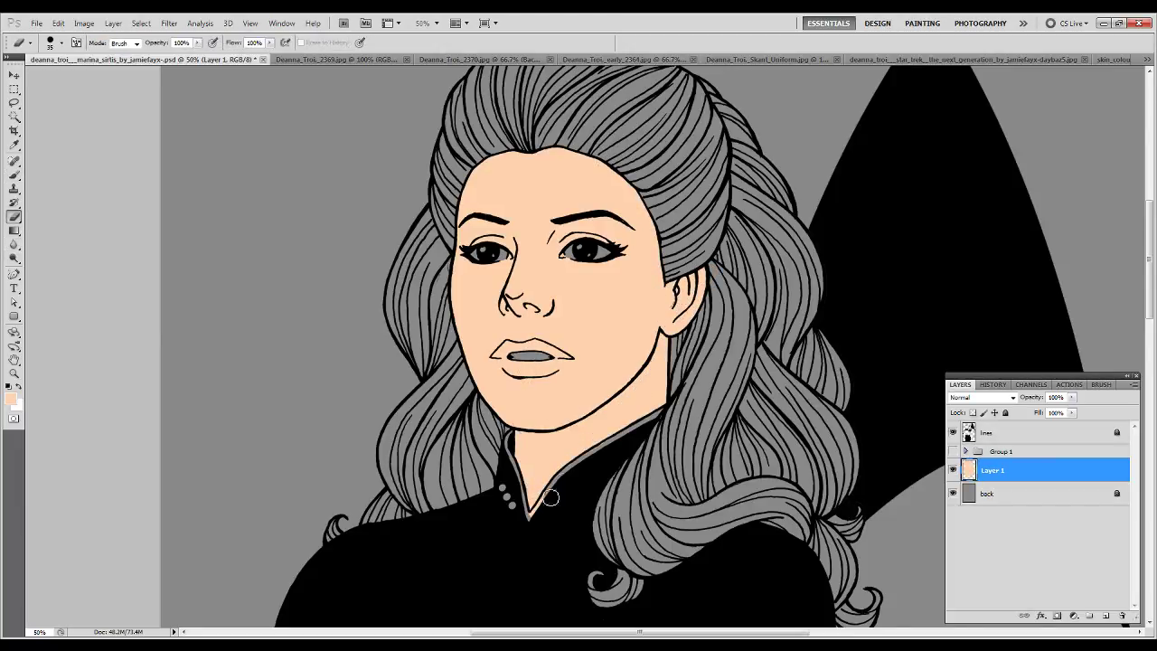
scroll(603, 452, "down", 10)
Paint the left hand and the hand under the crossed arm peach
key("b")
mouse_move(387, 289)
left_mouse_down()
mouse_move(348, 375)
mouse_move(361, 479)
left_mouse_up()
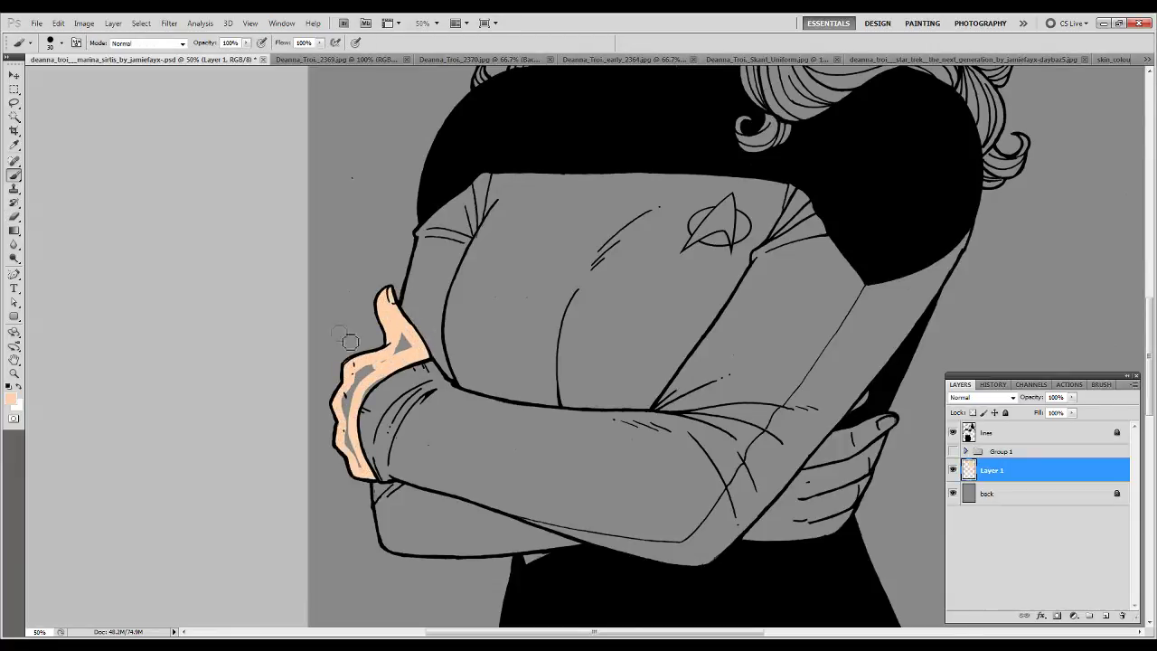
mouse_move(872, 406)
left_mouse_down()
mouse_move(801, 478)
mouse_move(868, 433)
mouse_move(832, 525)
mouse_move(802, 509)
mouse_move(863, 437)
left_mouse_up()
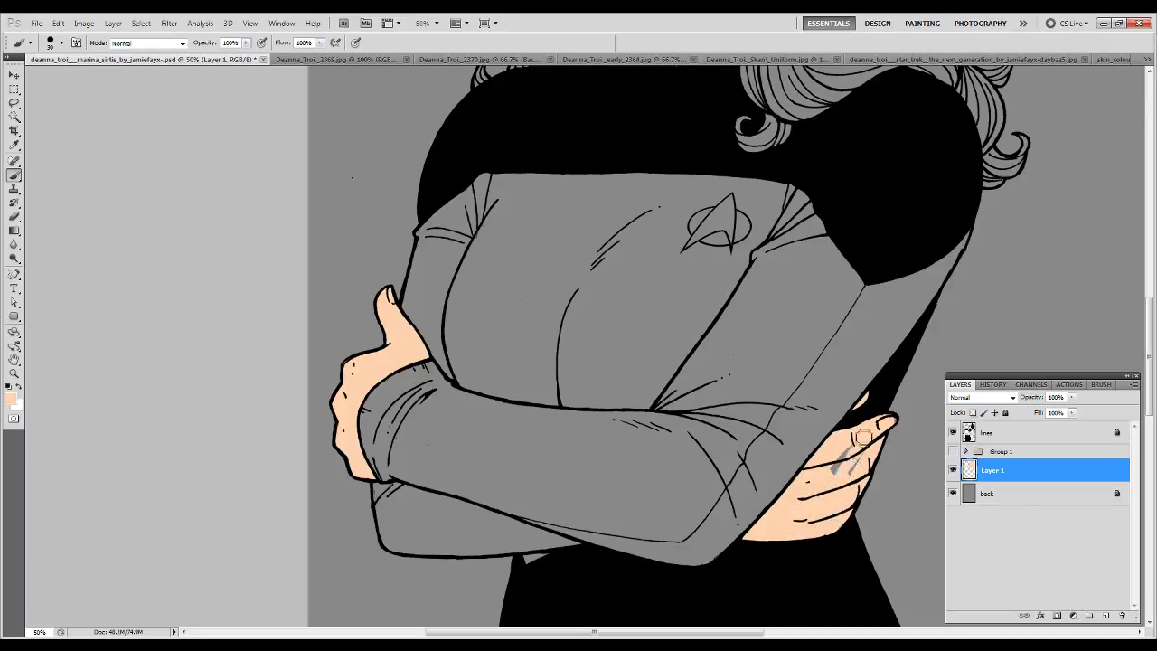
Duplicate the light and shade layers, set the copies to Soft Light, and apply Gaussian Blur
key("ctrl+0")
left_click(965, 451)
key("ctrl+j")
left_click(170, 22)
left_click(348, 178)
key("Return")
key("b")
left_click(1004, 517)
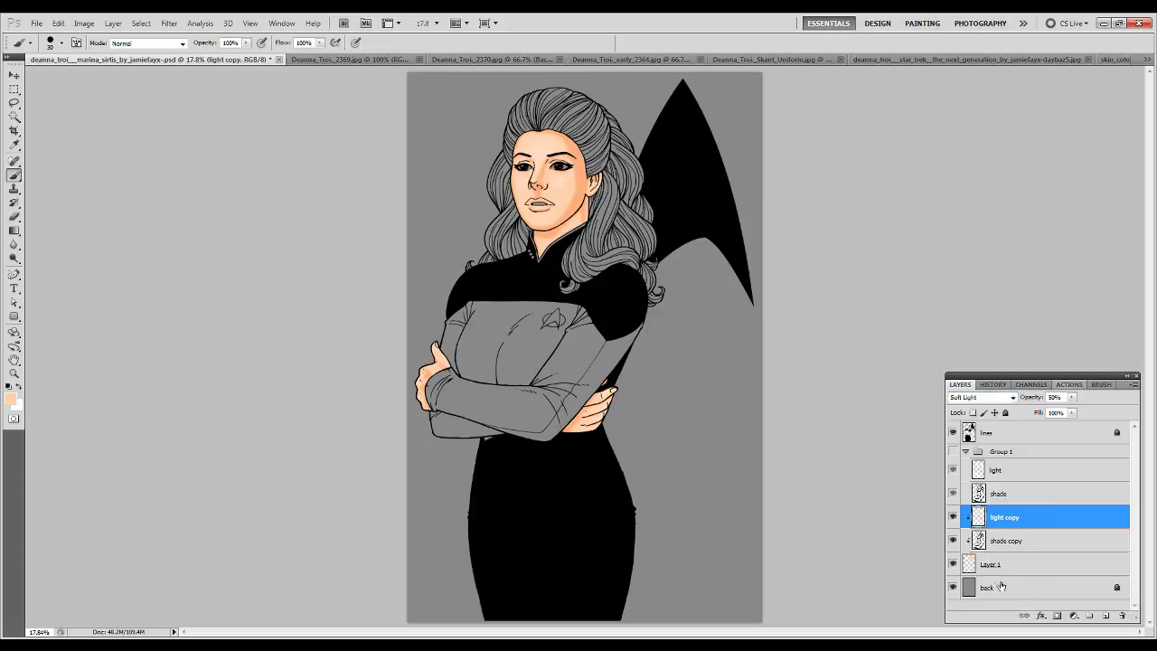
On a new layer, paint brown eyeshadow on both upper eyelids, erasing the excess
left_click(1003, 540)
key("ctrl+shift+alt+n")
left_click_drag(556, 149, 666, 154)
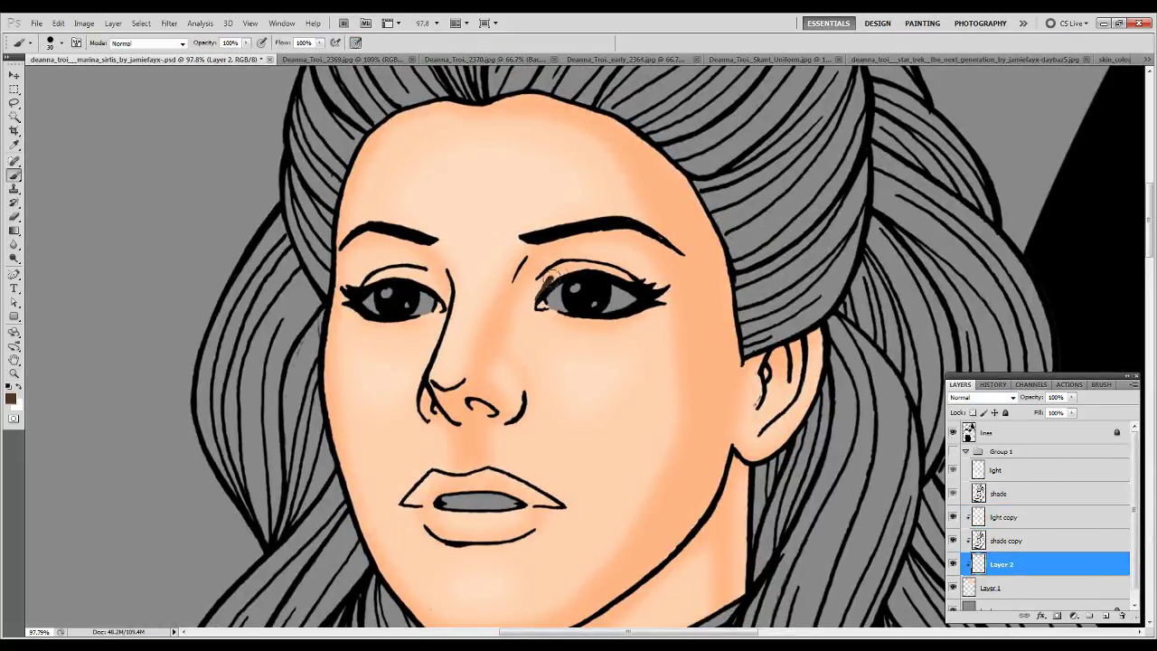
left_click_drag(548, 280, 541, 299)
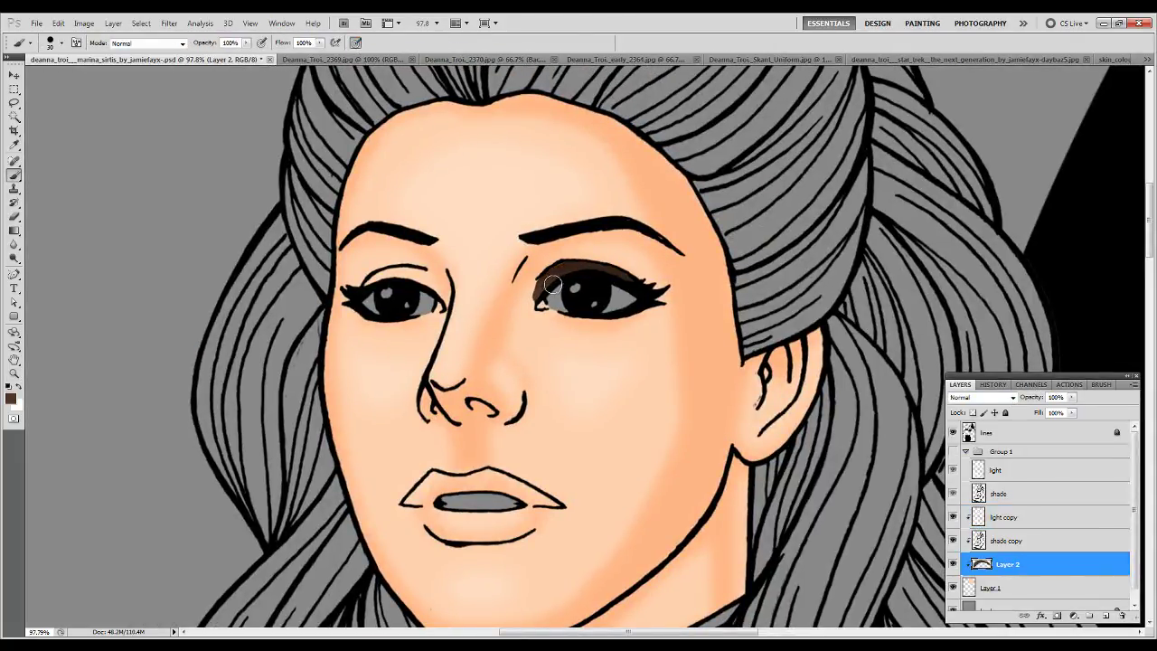
key("e")
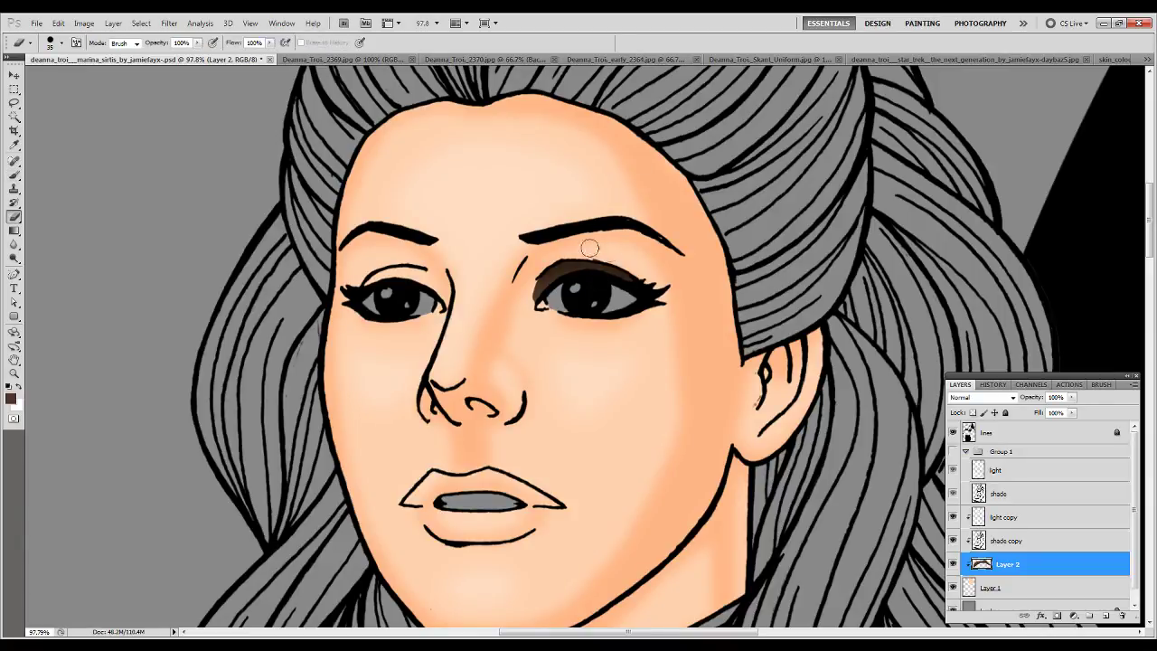
key("b")
left_click_drag(367, 275, 427, 271)
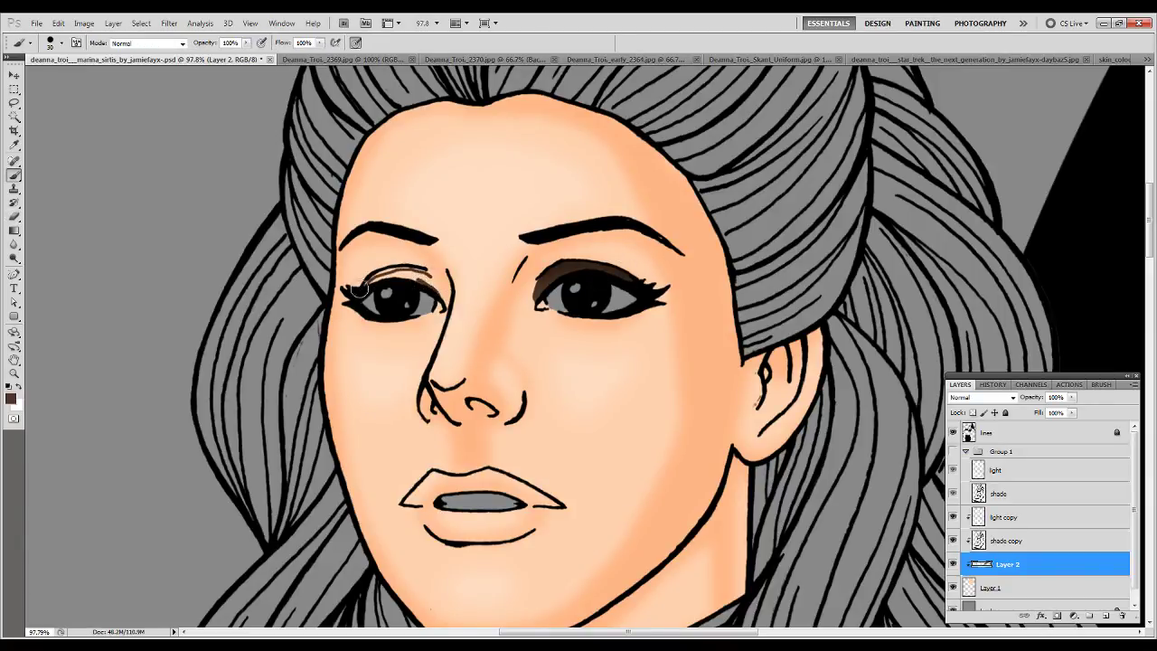
Lower the brown eyeshadow layer to 40% opacity and soften its edges
key("v")
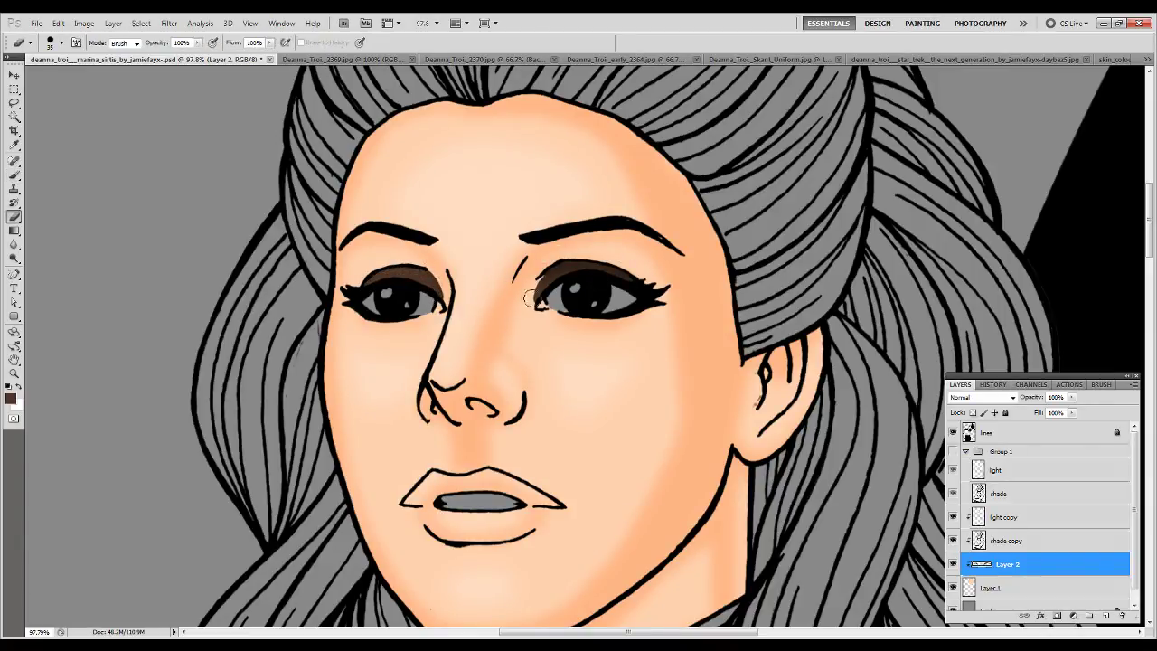
key("4")
key("r")
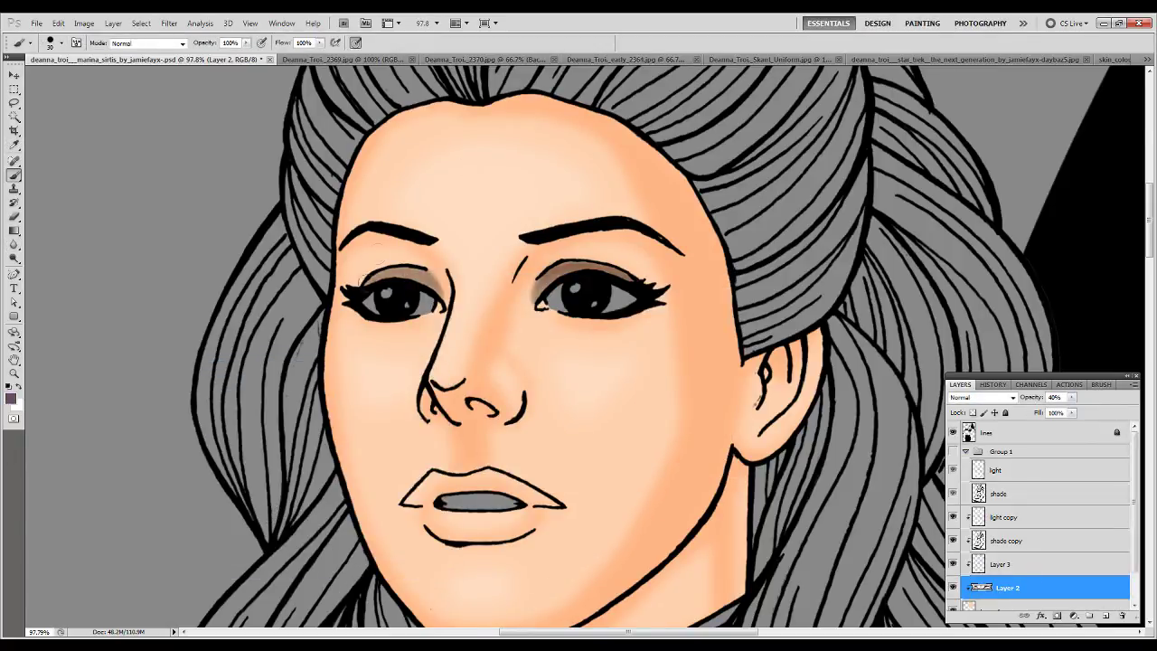
key("alt+bracketright")
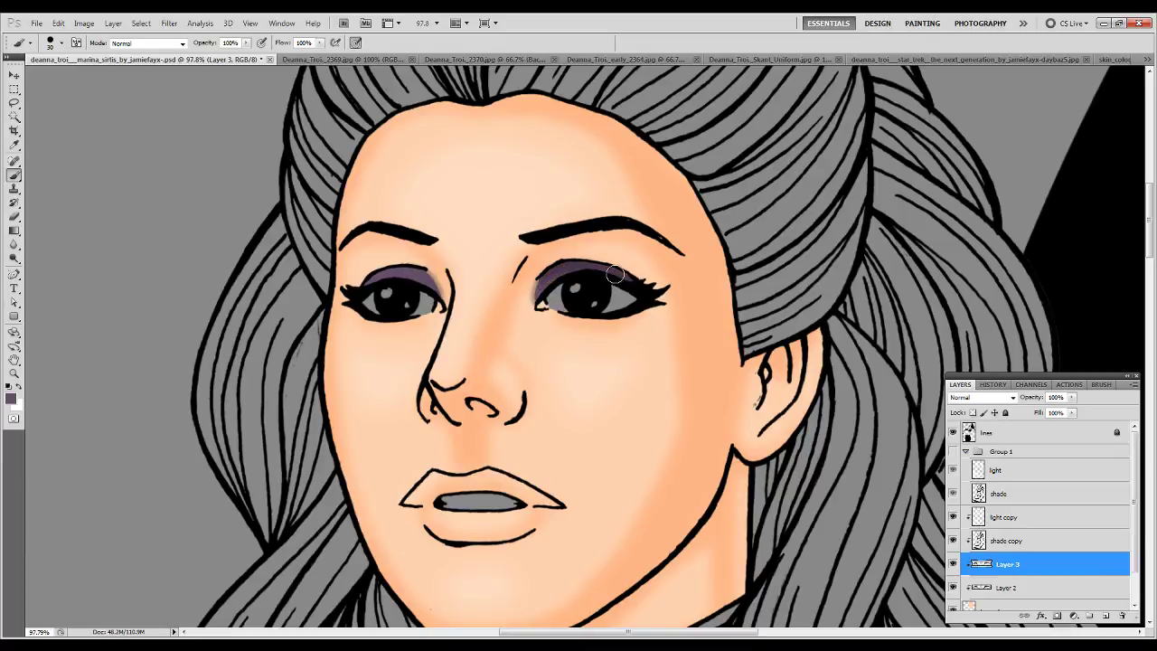
Drop the purple eyeshadow opacity to about 48%, brush rosy cheek blush, and begin darkening the upper lip
key("r")
left_click_drag(1072, 397, 1038, 411)
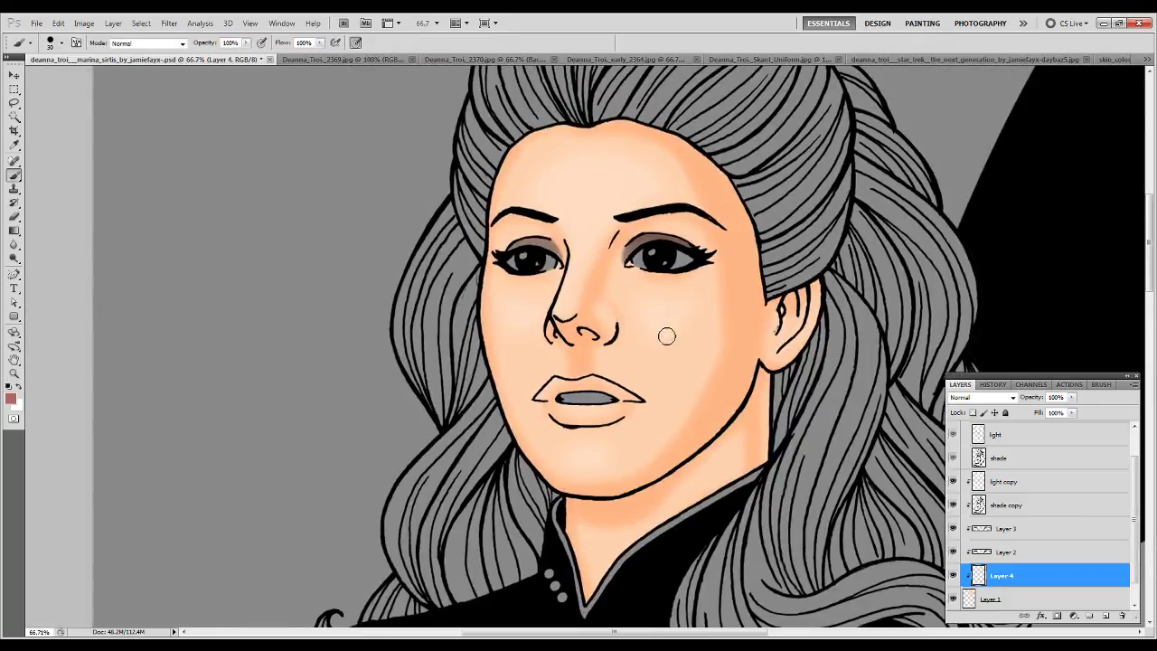
left_click_drag(481, 299, 524, 338)
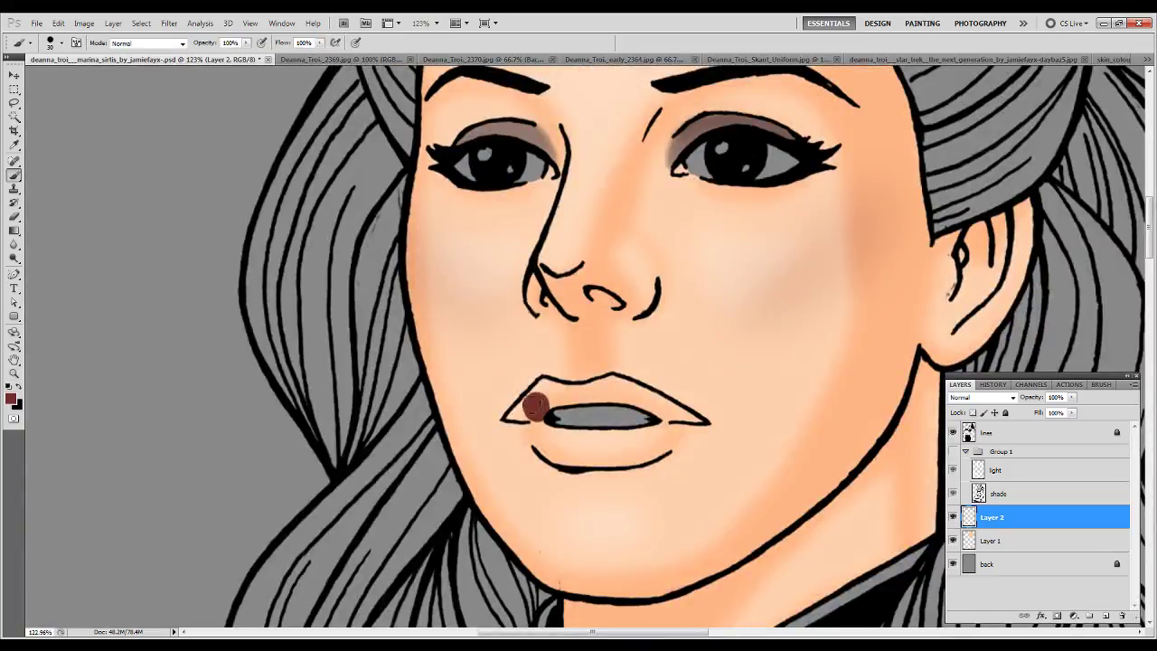
left_click_drag(535, 407, 526, 408)
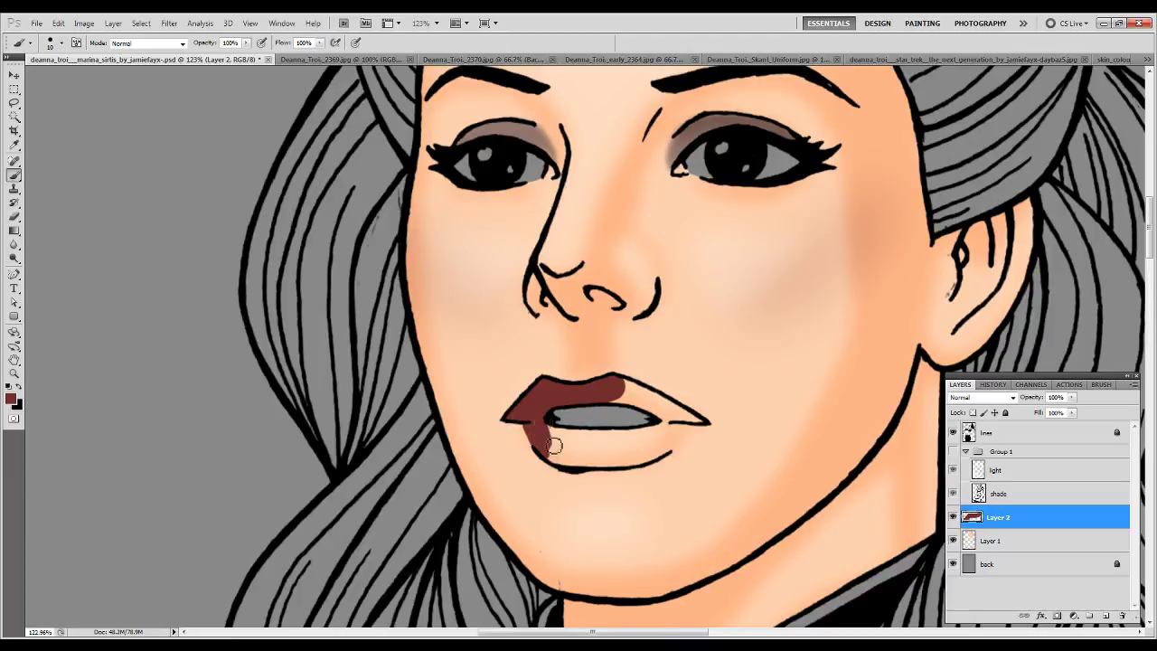
Paint the lower lip dark brown, leaving a highlight, and smooth that highlight
mouse_move(553, 444)
left_mouse_down()
mouse_move(669, 436)
mouse_move(655, 441)
left_mouse_up()
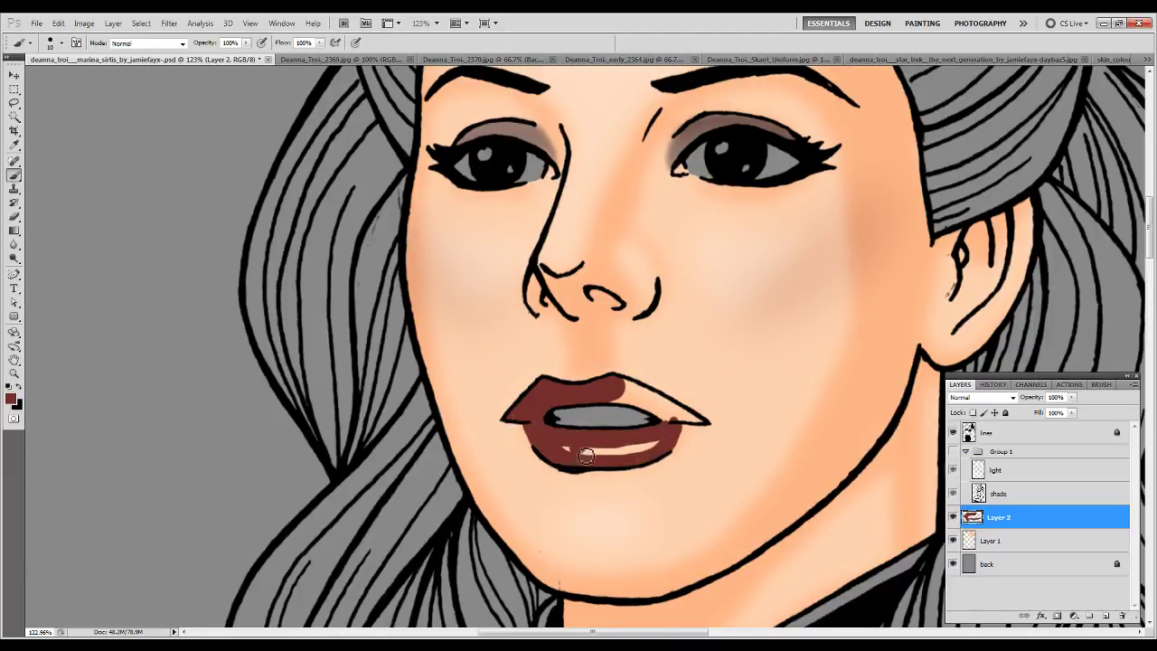
key("e")
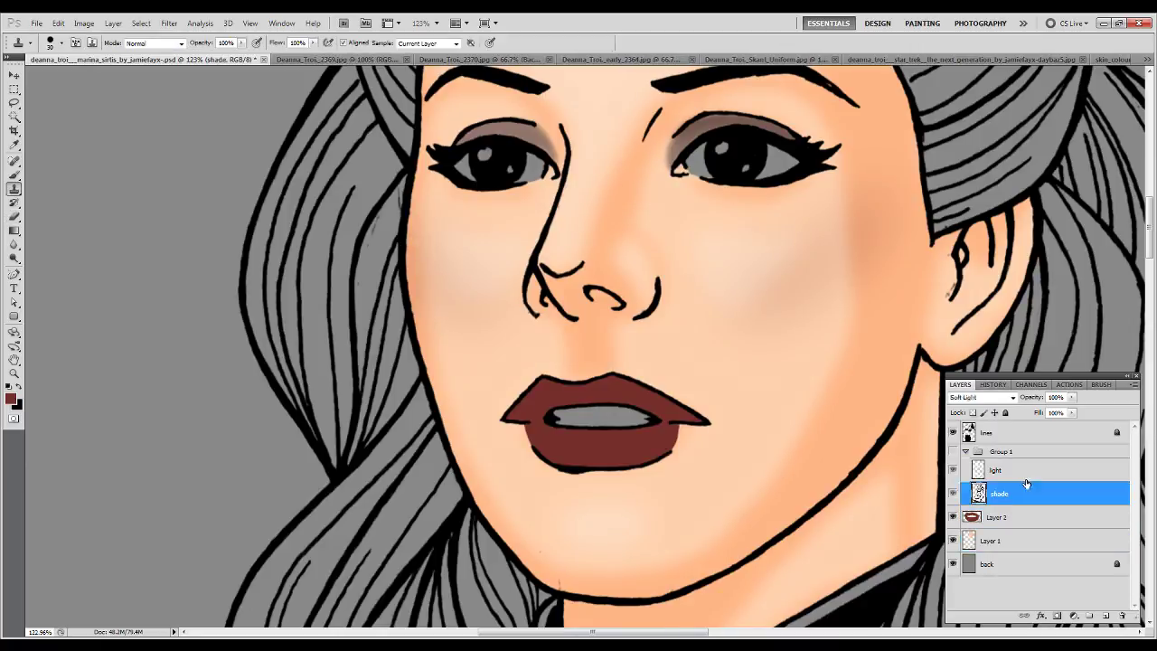
key("alt+bracketright")
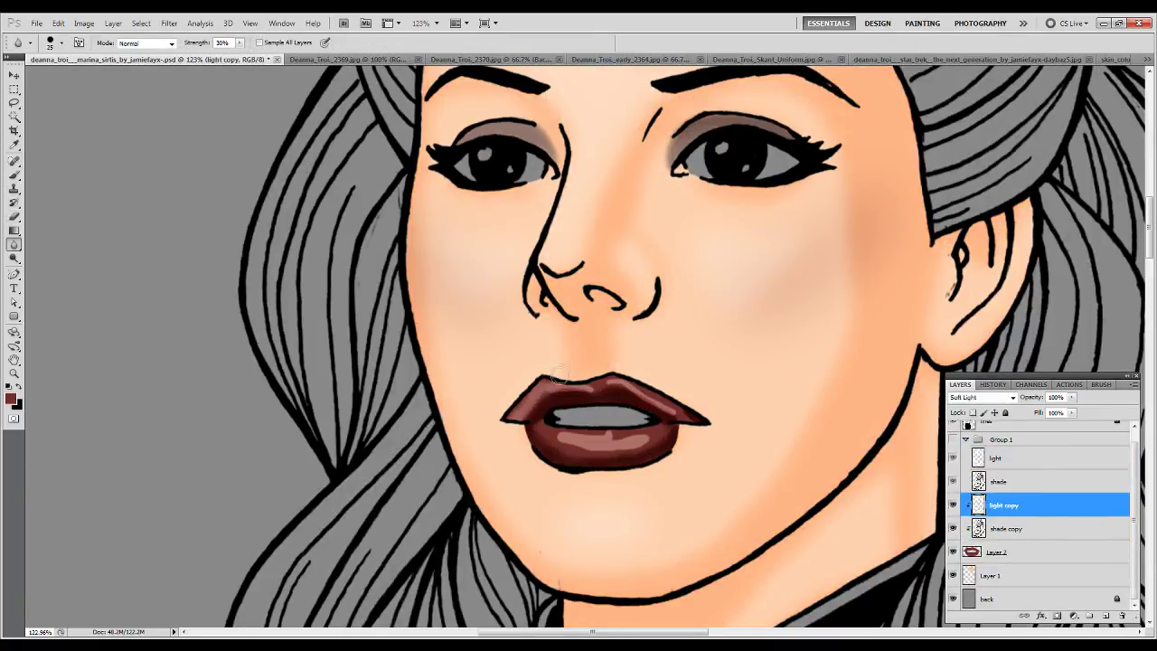
key("alt+bracketleft")
key("alt+bracketright")
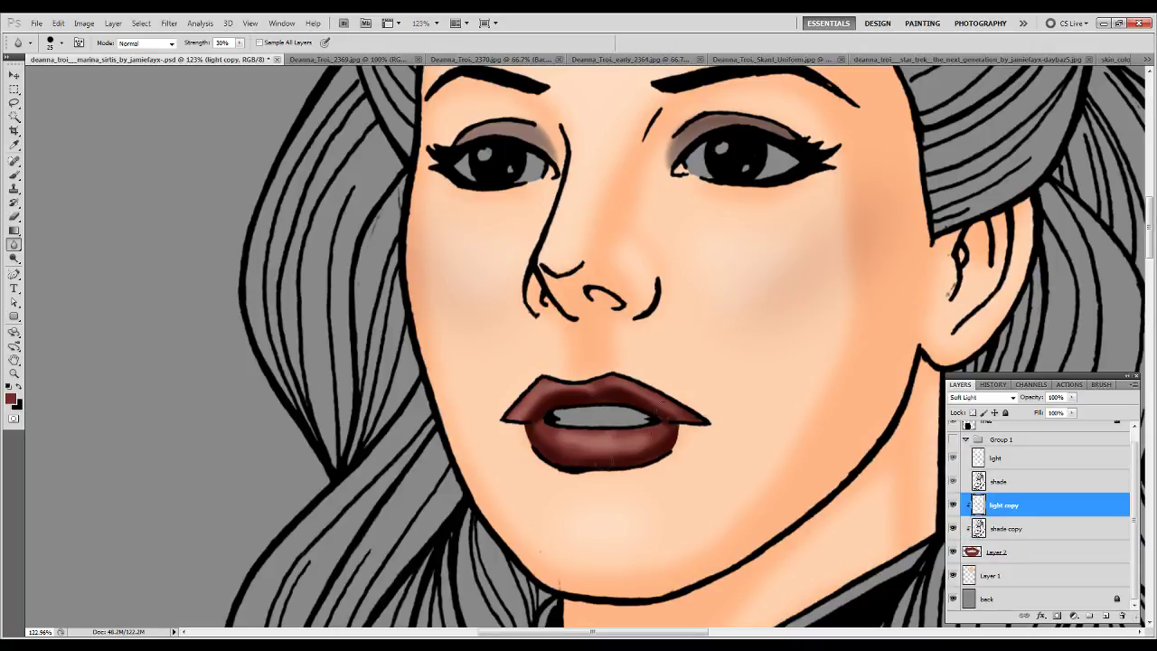
On a new layer, paint a white gloss stroke on the lower lip set to Soft Light
key("ctrl+shift+alt+n")
key("d")
key("x")
key("b")
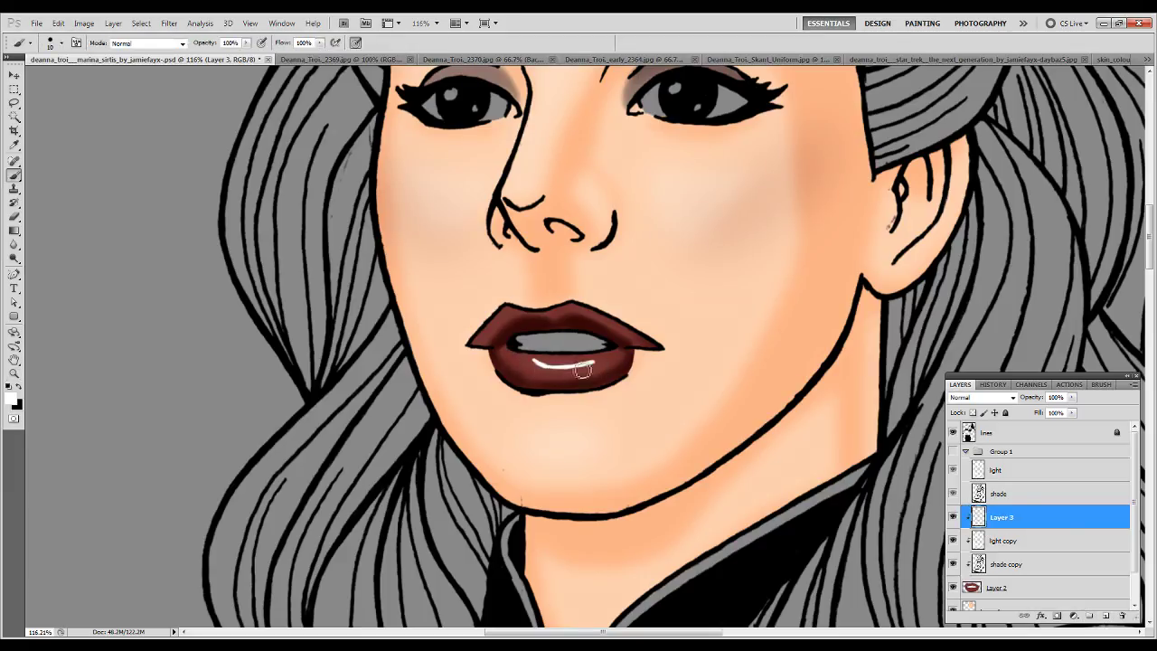
left_click(983, 397)
Set the gloss layer to 39% opacity, save the document, and paint both eye whites
left_click(980, 221)
left_click_drag(1033, 397, 1003, 397)
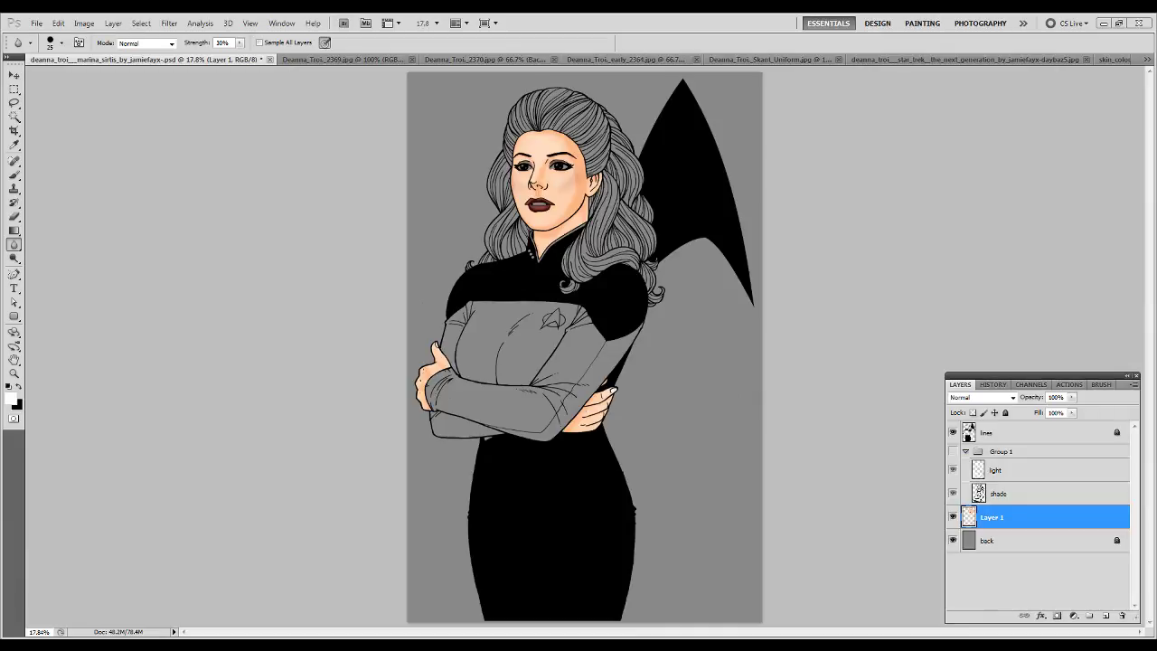
key("ctrl+s")
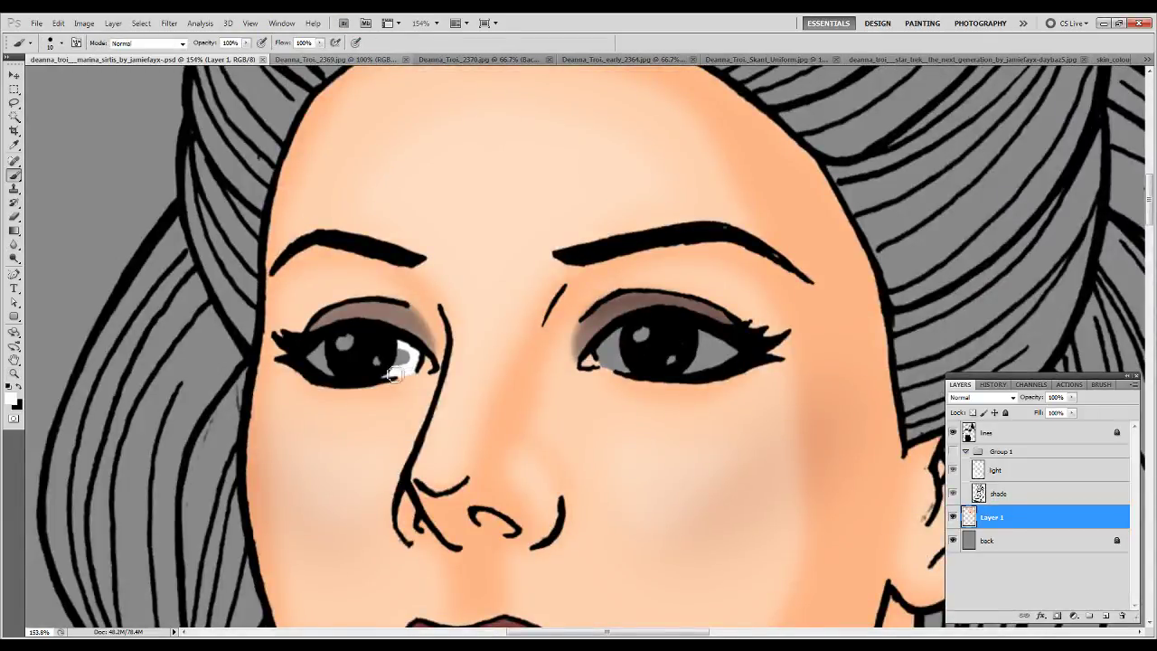
left_click_drag(395, 376, 316, 362)
left_click_drag(601, 362, 696, 348)
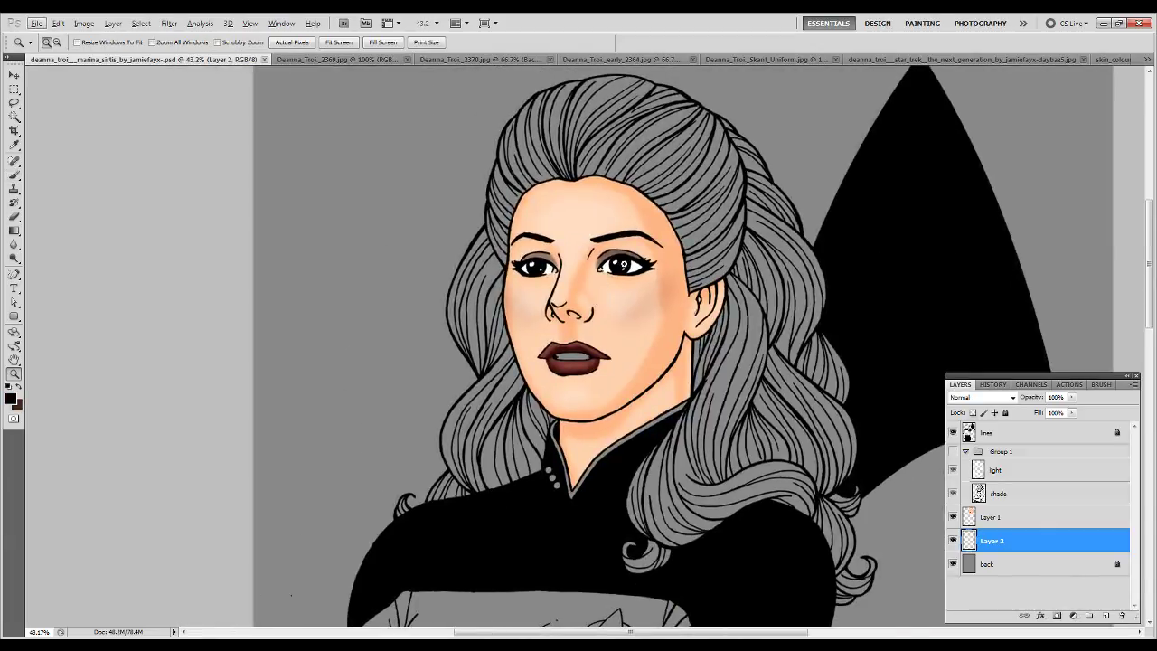
Paint brown over the top and side hair, extending it down toward the shoulders
left_click(1105, 615)
key("b")
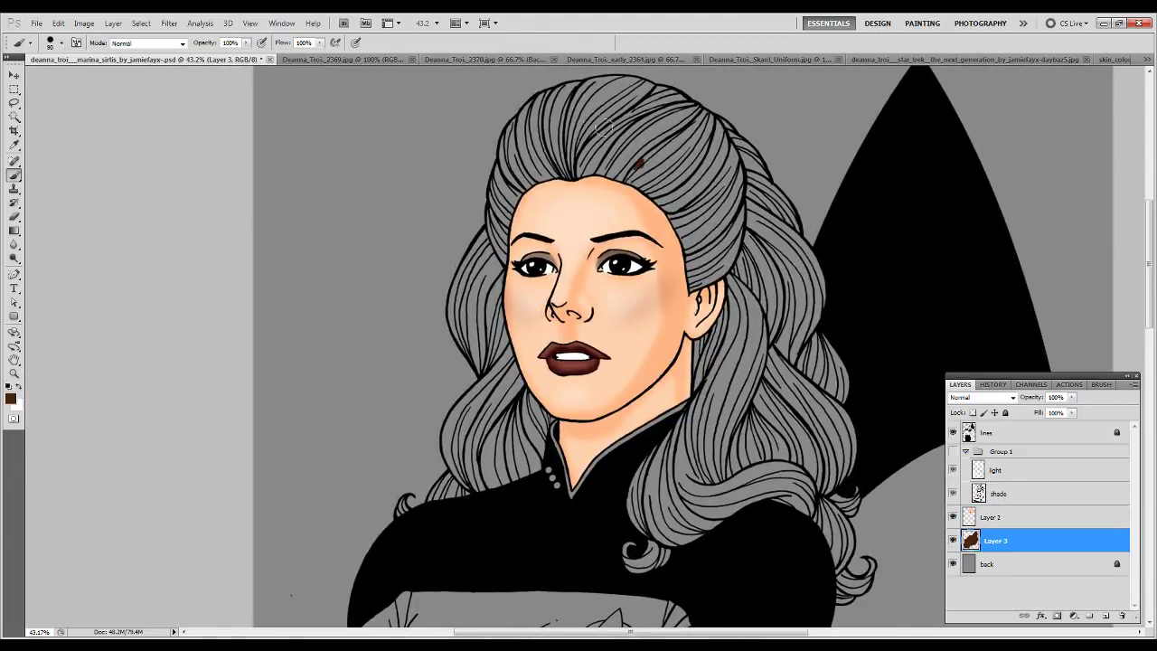
left_click_drag(639, 164, 714, 271)
left_click_drag(632, 145, 524, 115)
left_click_drag(497, 242, 520, 402)
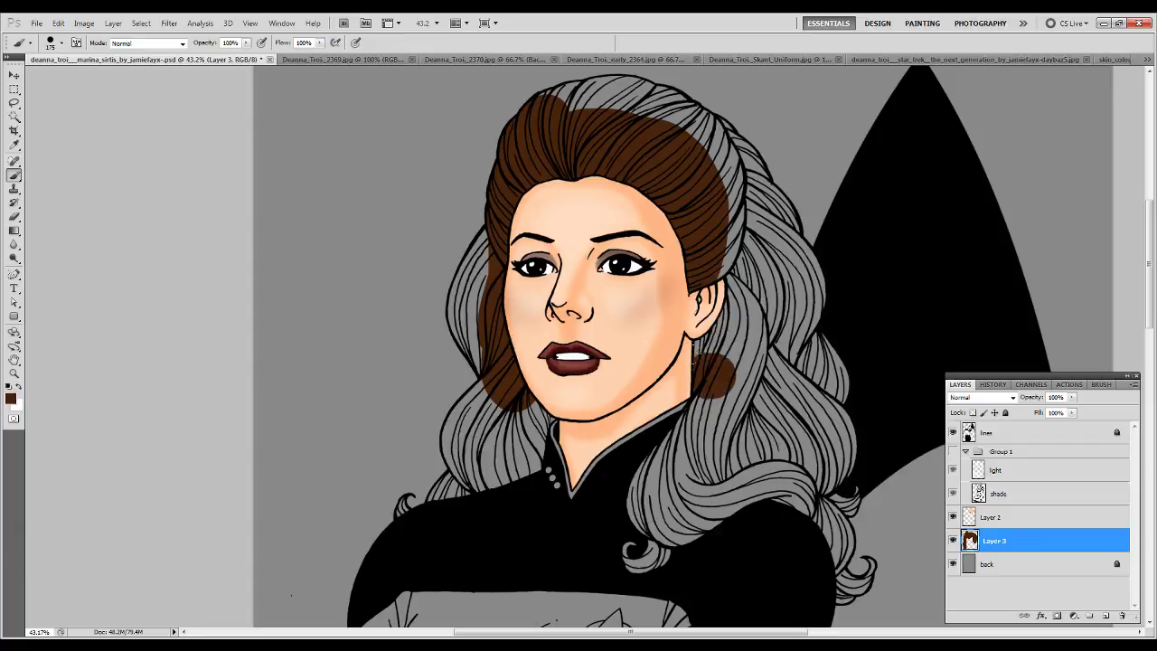
left_click_drag(714, 235, 724, 398)
left_click_drag(751, 217, 813, 416)
left_click_drag(795, 289, 750, 172)
Cover the remaining top, left-side and collar-side grey strands with brown, panning to the lower curls
mouse_move(554, 106)
left_mouse_down()
mouse_move(669, 101)
mouse_move(723, 151)
left_mouse_up()
left_click_drag(484, 233, 461, 280)
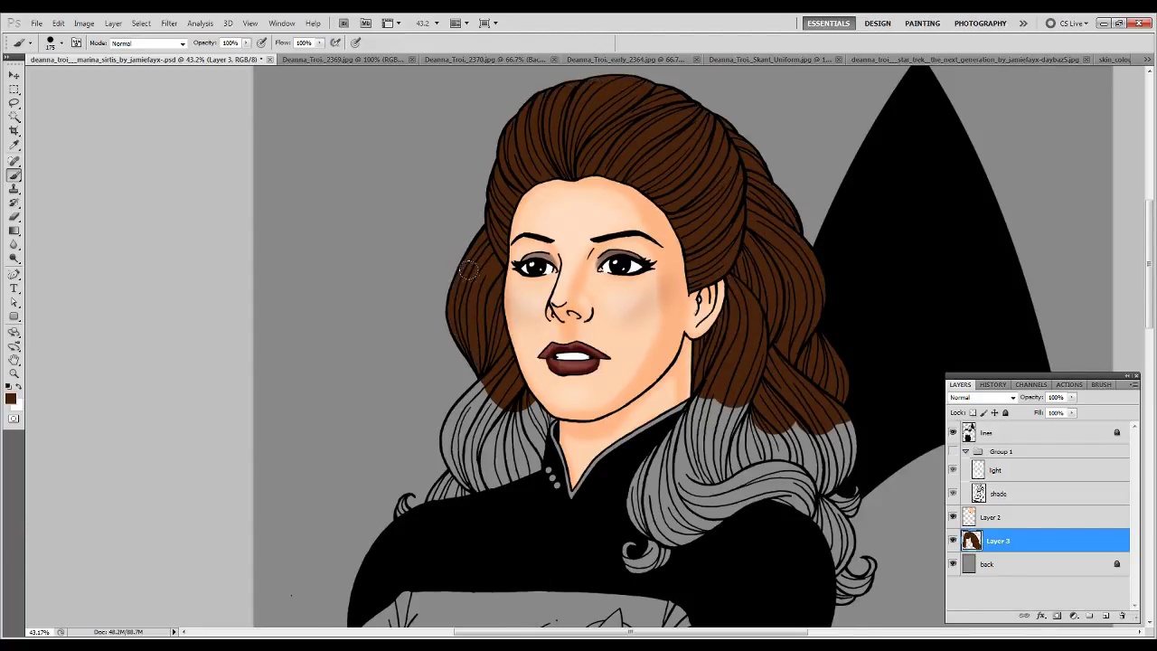
mouse_move(542, 398)
left_mouse_down()
mouse_move(452, 488)
mouse_move(456, 385)
left_mouse_up()
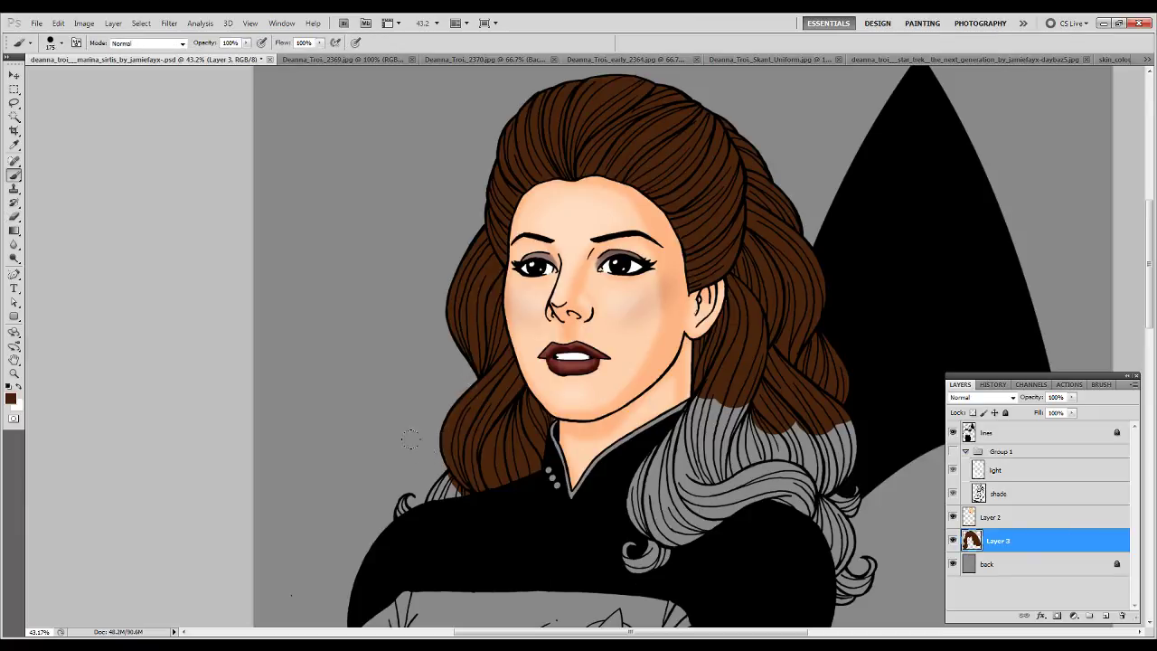
mouse_move(638, 538)
left_mouse_down()
mouse_move(710, 407)
mouse_move(708, 428)
mouse_move(778, 452)
mouse_move(666, 540)
left_mouse_up()
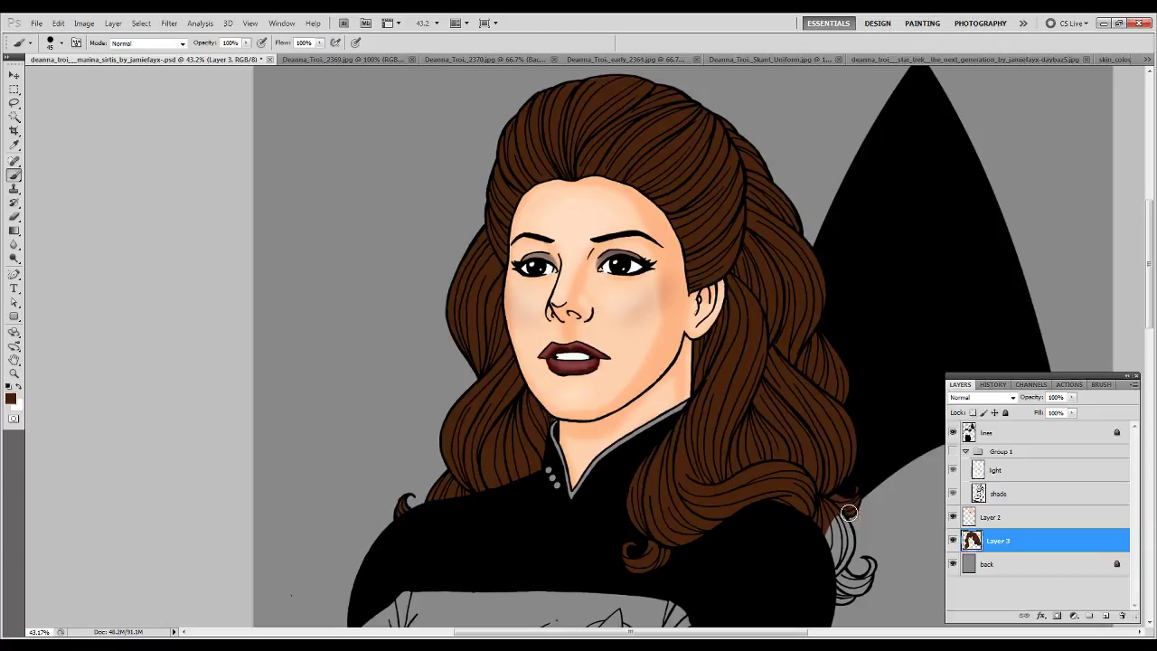
left_click_drag(852, 514, 631, 437)
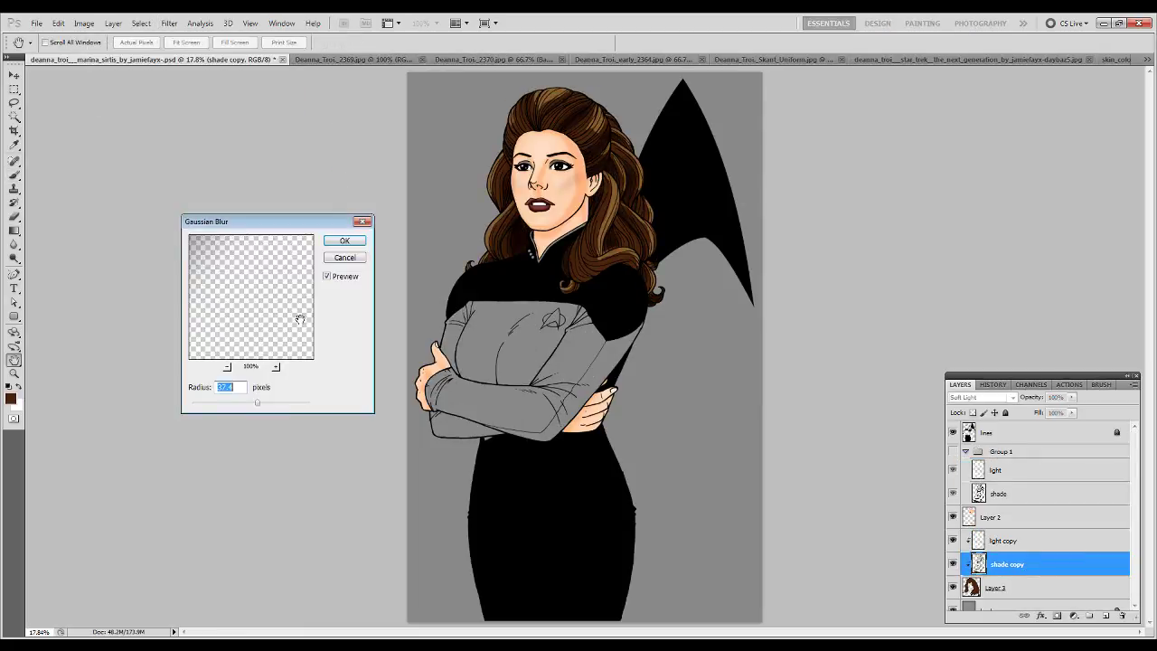
Blur the shade copy and set the light copy to 75% opacity
key("Return")
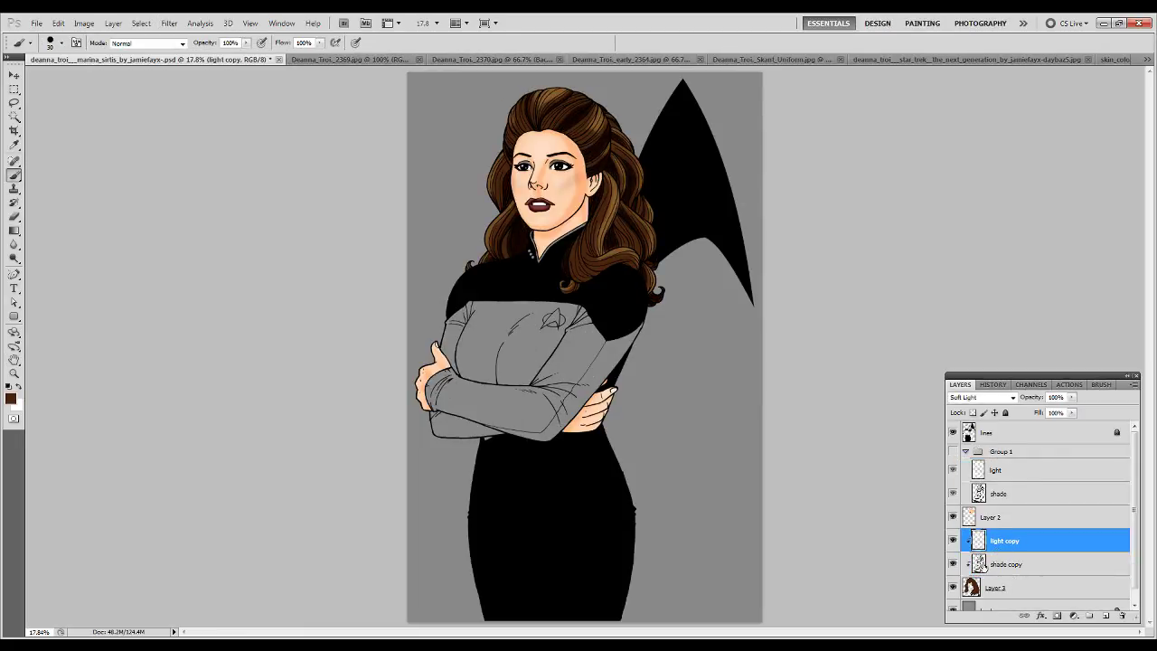
key("alt+bracketright")
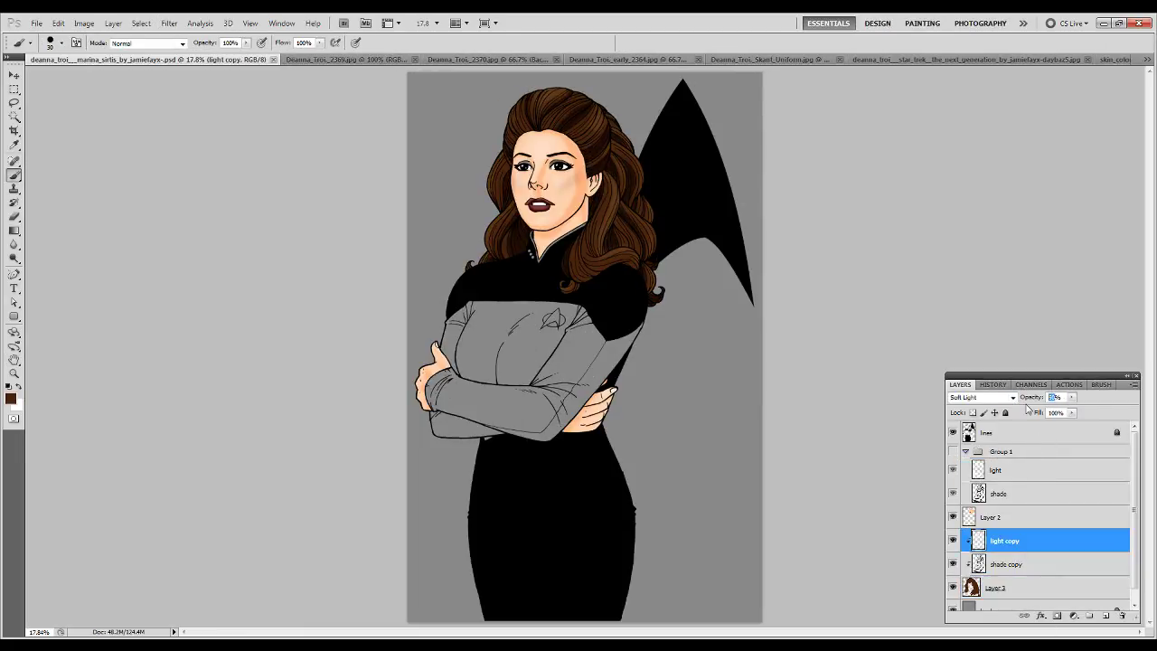
type("75")
Merge the lighting copies into Layer 3 and start teal on the uniform chest on a new layer
key("ctrl+e")
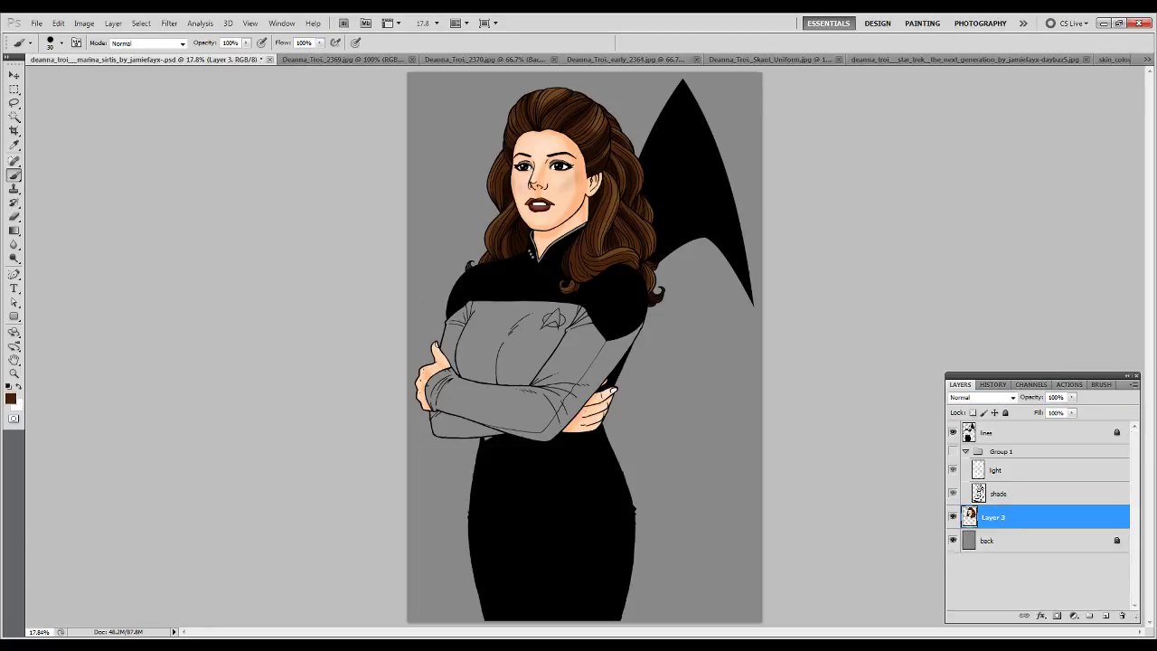
key("ctrl+shift+alt+n")
left_click_drag(489, 331, 525, 321)
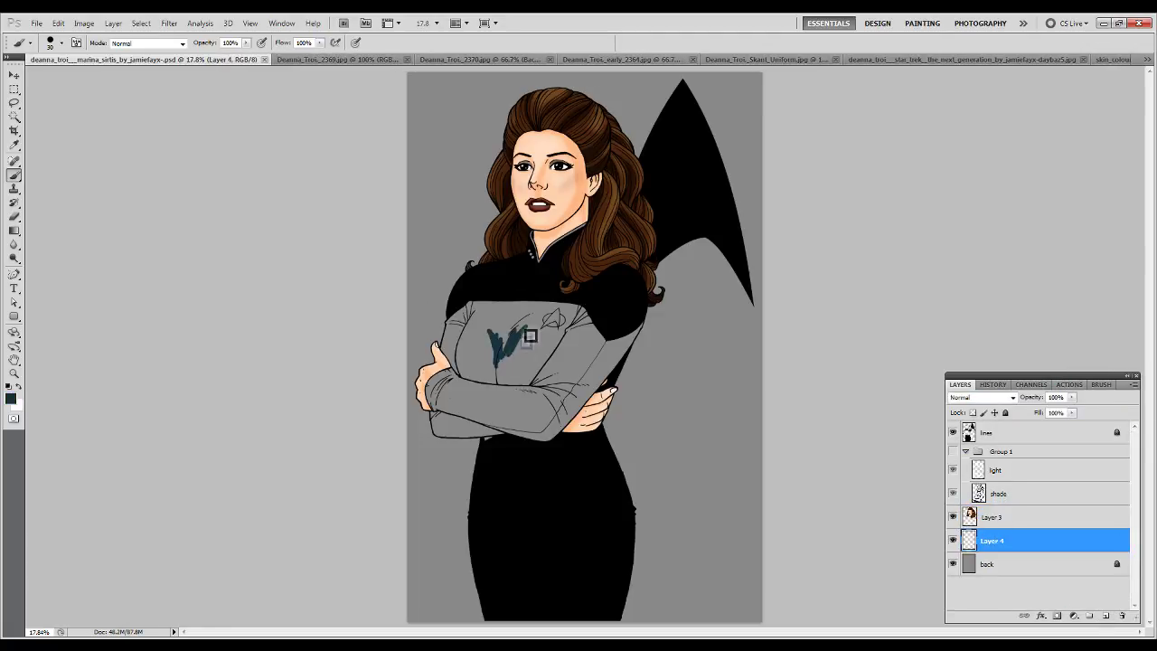
Finish teal over the chest and left arm, then fill the combadge oval tan on a new layer
mouse_move(519, 313)
left_mouse_down()
mouse_move(442, 428)
mouse_move(515, 354)
mouse_move(493, 425)
mouse_move(452, 432)
mouse_move(542, 388)
mouse_move(568, 327)
mouse_move(614, 344)
mouse_move(542, 354)
mouse_move(516, 344)
left_mouse_up()
key("ctrl+shift+alt+n")
scroll(516, 343, "up", 3)
left_click(406, 217, "alt")
mouse_move(506, 408)
left_mouse_down()
mouse_move(519, 442)
mouse_move(542, 447)
left_mouse_up()
Zoom in to paint the badge delta light lavender-grey, then edge the background delta in grey
key("z")
left_click(526, 455)
key("b")
left_click(11, 398)
key("Return")
mouse_move(383, 551)
left_mouse_down()
mouse_move(542, 366)
mouse_move(452, 515)
mouse_move(477, 528)
mouse_move(566, 361)
mouse_move(543, 488)
mouse_move(583, 483)
left_mouse_up()
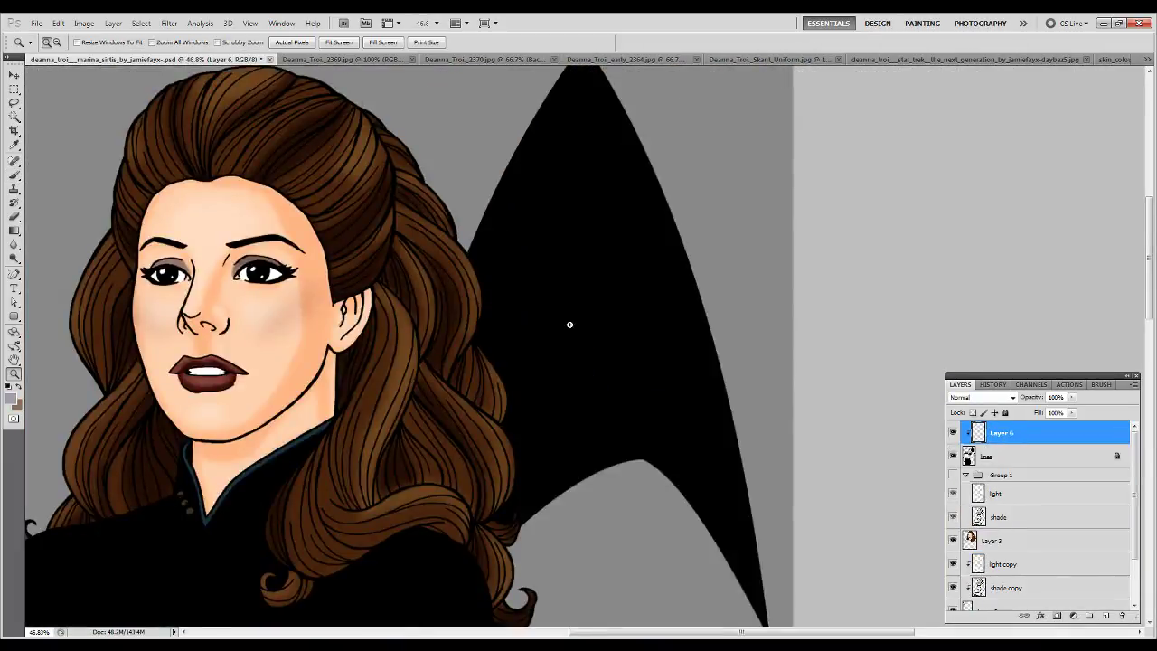
mouse_move(470, 243)
left_mouse_down()
mouse_move(504, 366)
mouse_move(512, 516)
left_mouse_up()
key("e")
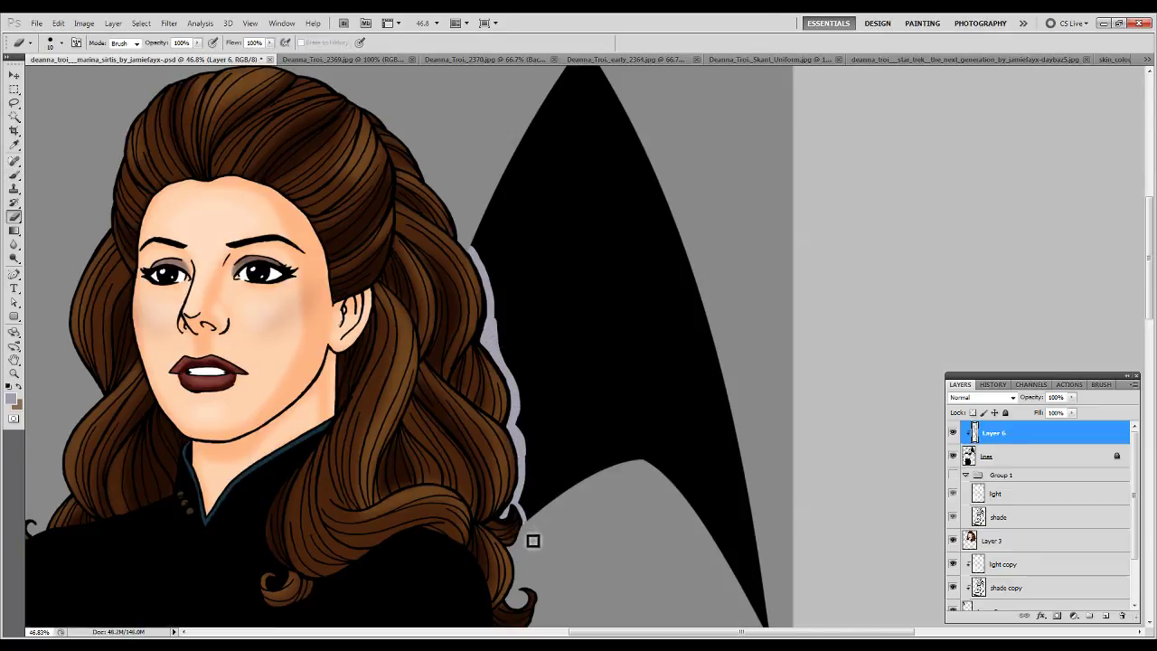
Paint the black background delta lavender-grey, then select the light copy layer
key("b")
mouse_move(493, 253)
left_mouse_down()
mouse_move(685, 262)
mouse_move(538, 506)
mouse_move(615, 360)
left_mouse_up()
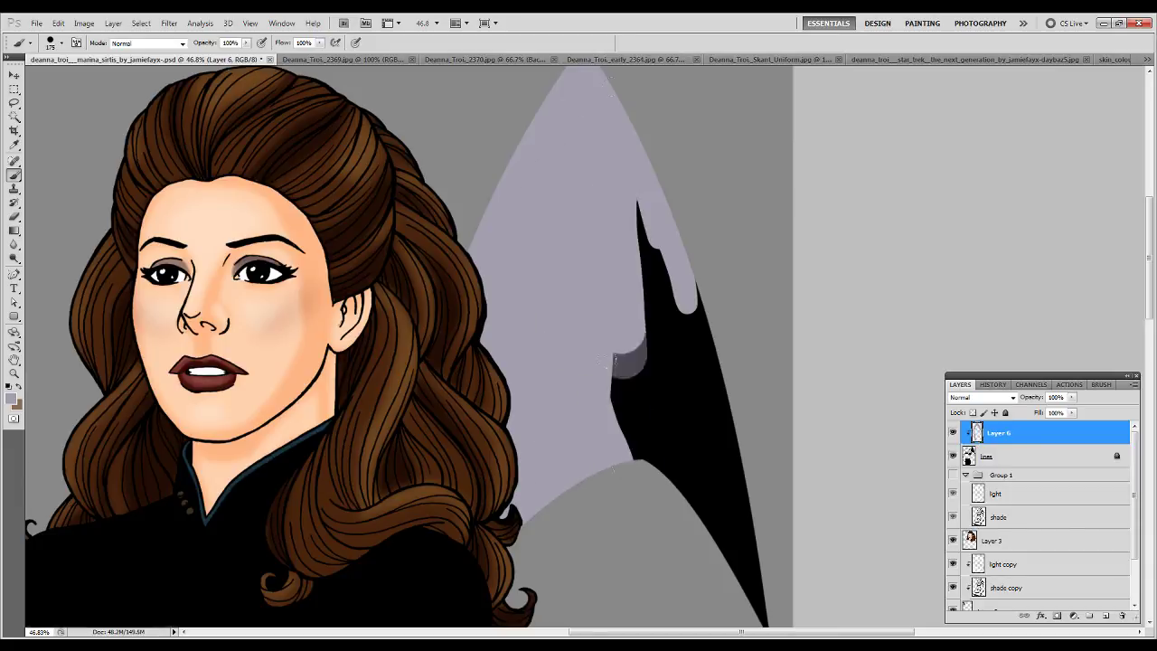
scroll(543, 398, "up", 2)
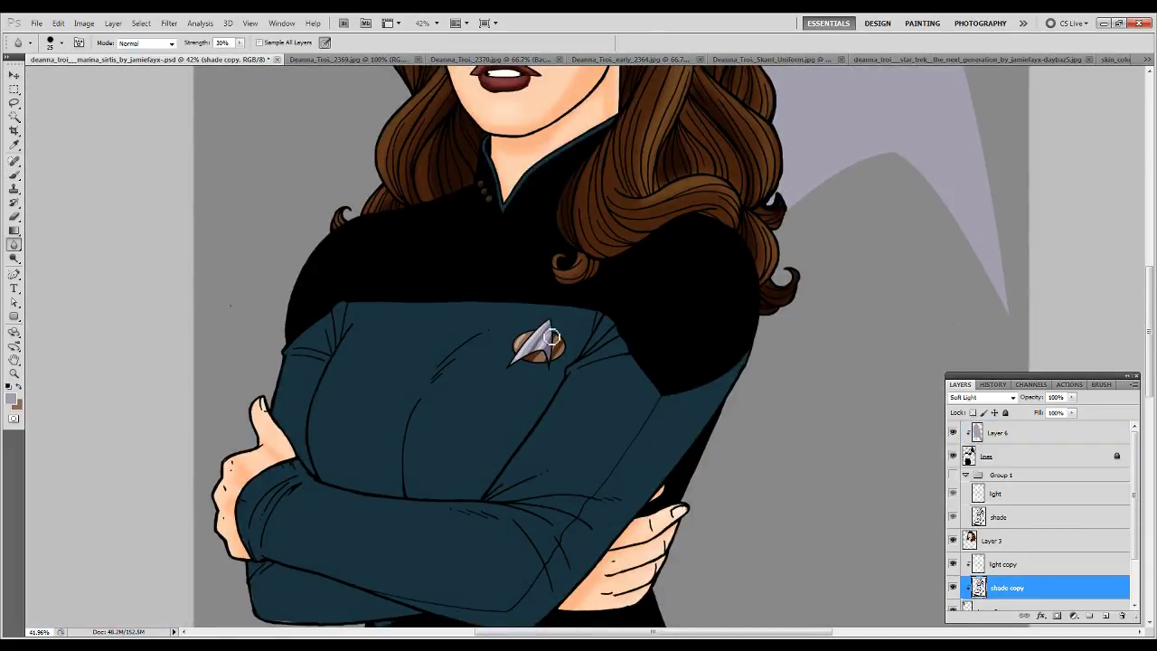
left_click(1001, 564)
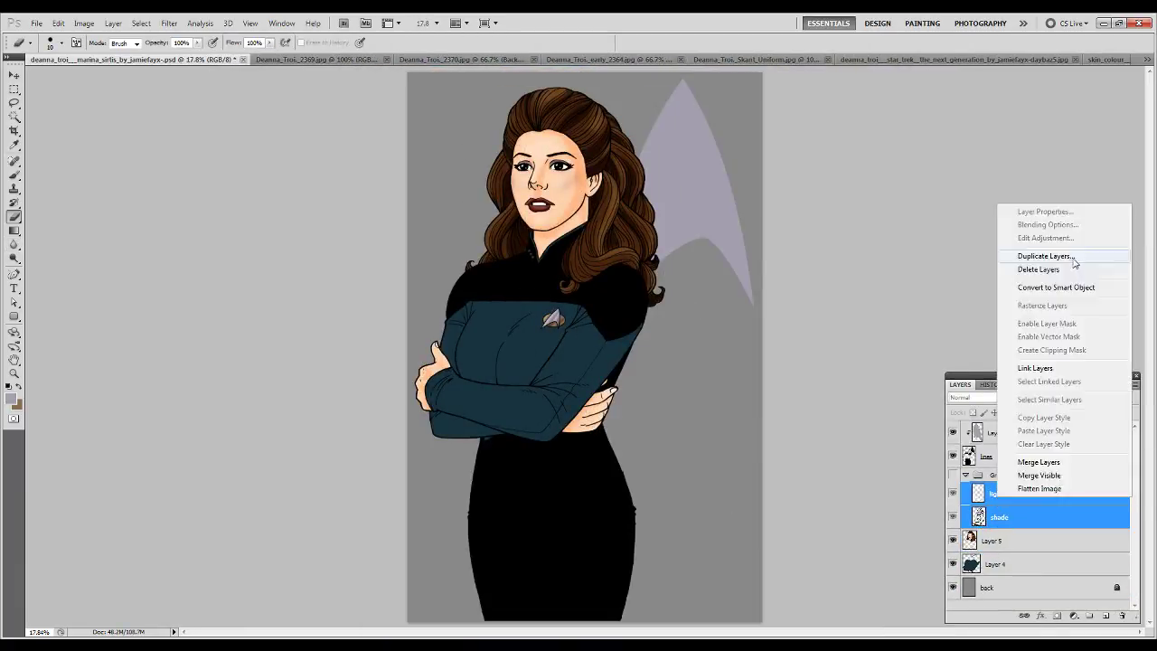
Duplicate the uniform light and shade layers, fade the light copy, set the shade copy to 75%, and merge down
left_click(1075, 262)
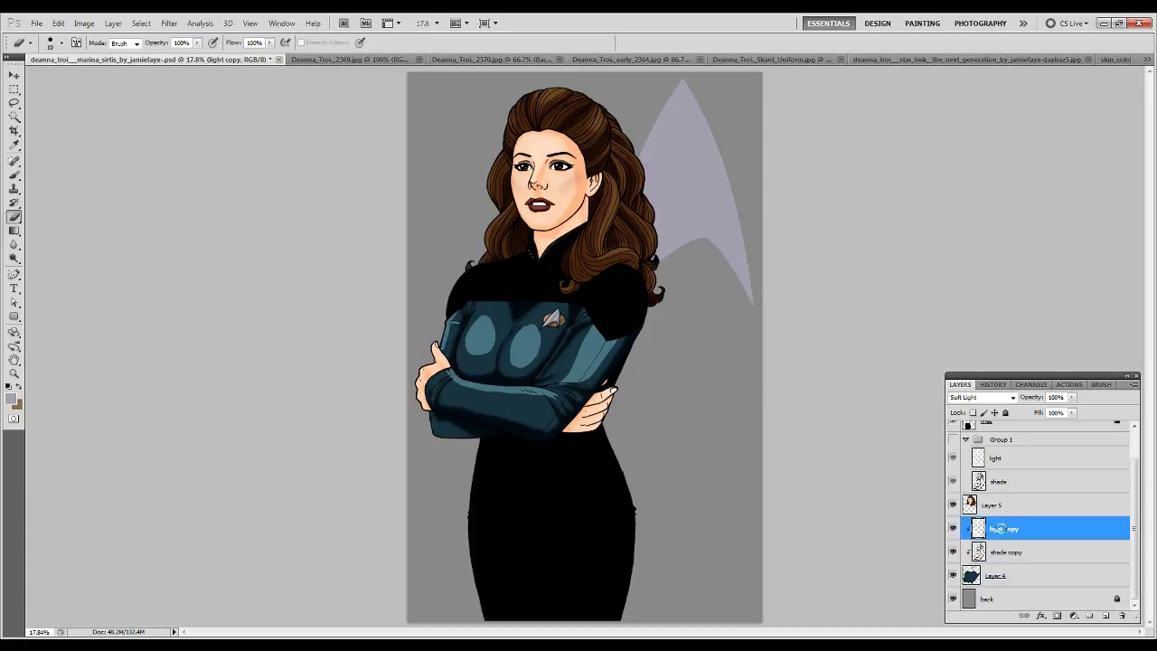
key("2")
key("5")
scroll(1121, 624, "up", 1)
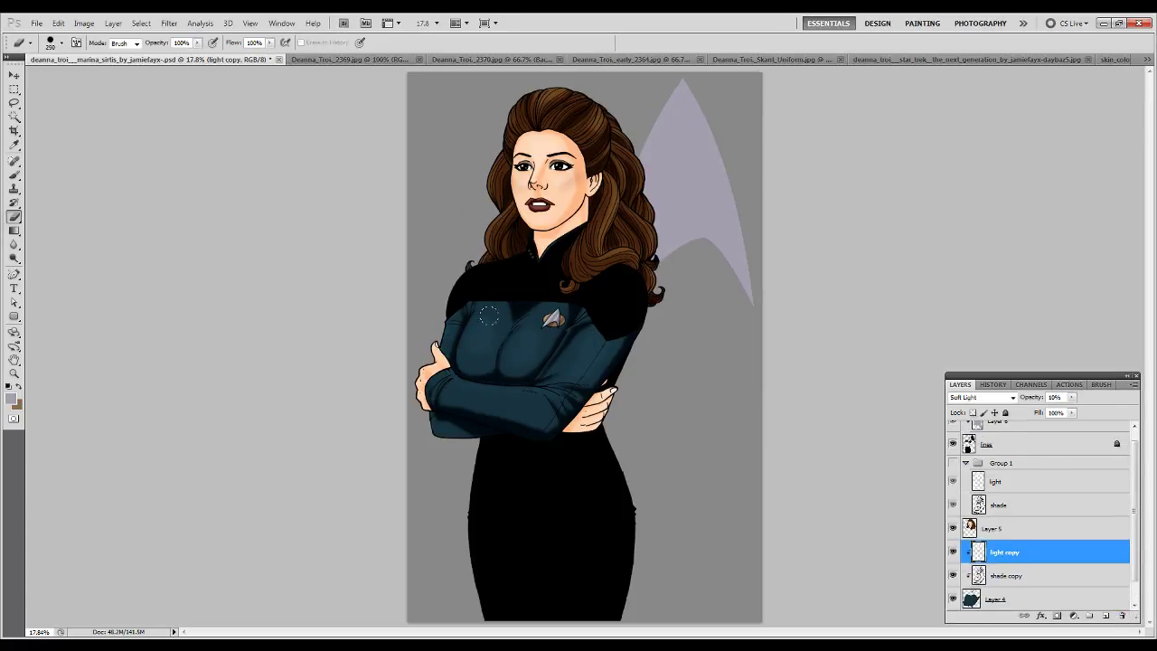
key("alt+bracketleft")
key("7")
key("5")
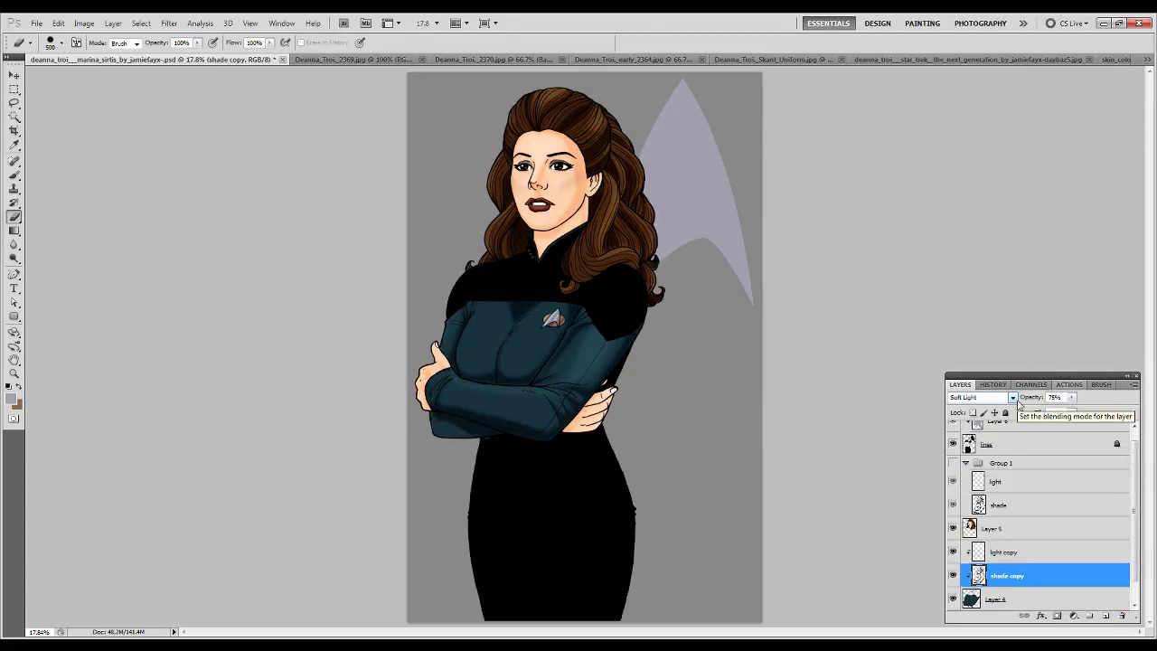
key("ctrl+e")
Add an empty layer above the background and try a gradient preset fill on it, then undo it
key("ctrl+shift+alt+n")
left_click(14, 230)
left_click(66, 42)
left_click(563, 250)
left_click_drag(579, 91, 349, 545)
key("ctrl+z")
Fill Layer 7 with a gradient tinted purple via Hue/Saturation (+67, -45, -13), redrawn diagonally
left_click_drag(685, 169, 322, 569)
key("ctrl+u")
mouse_move(304, 441)
left_mouse_down()
mouse_move(336, 442)
mouse_move(265, 474)
left_mouse_up()
left_click_drag(304, 511, 295, 511)
left_click_drag(265, 473, 276, 474)
key("Return")
key("g")
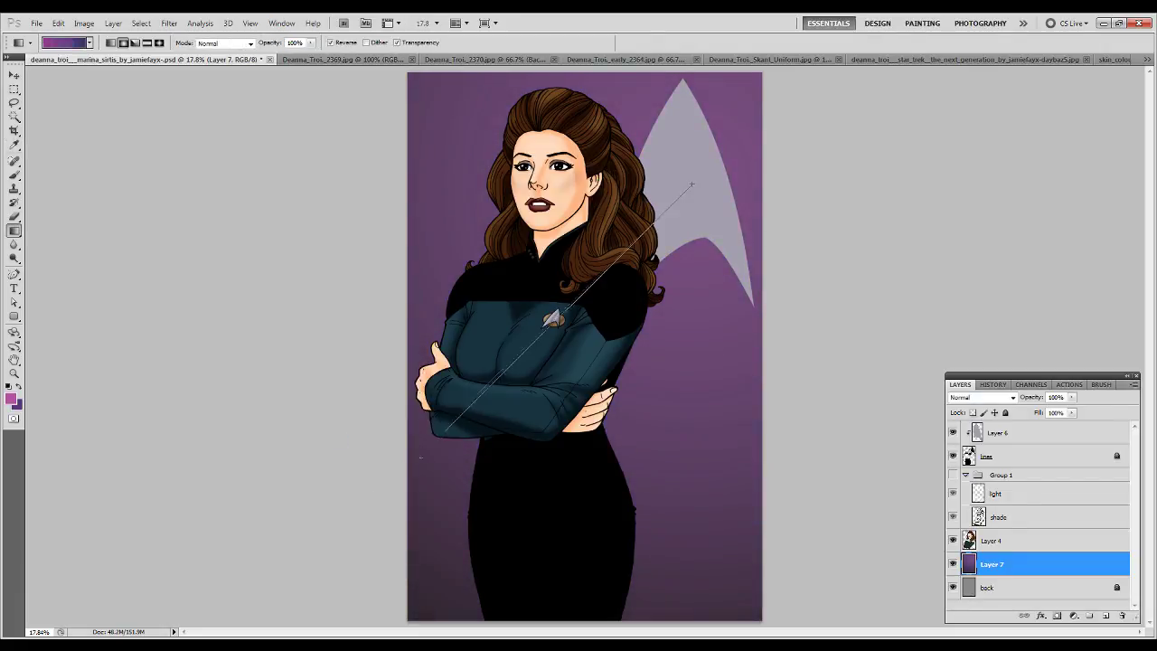
left_click_drag(700, 203, 499, 591)
Render clouds on a new layer and blend it at Overlay, 50% opacity
key("ctrl+shift+alt+n")
key("d")
left_click(141, 22)
left_click(195, 37)
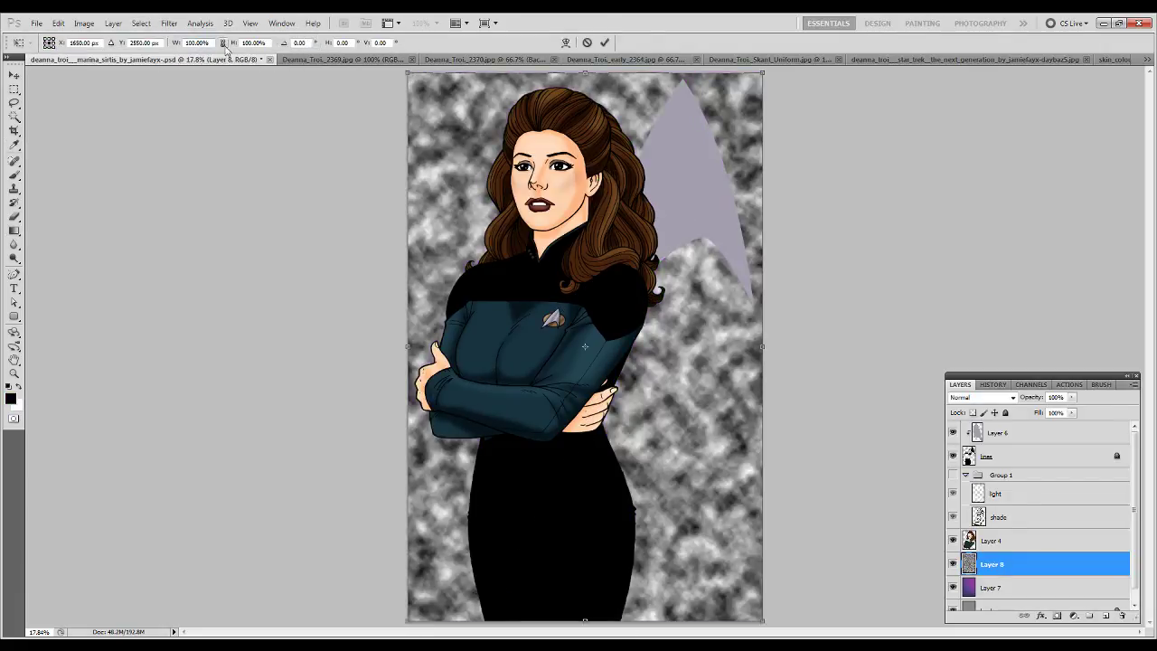
key("shift+alt+o")
key("5")
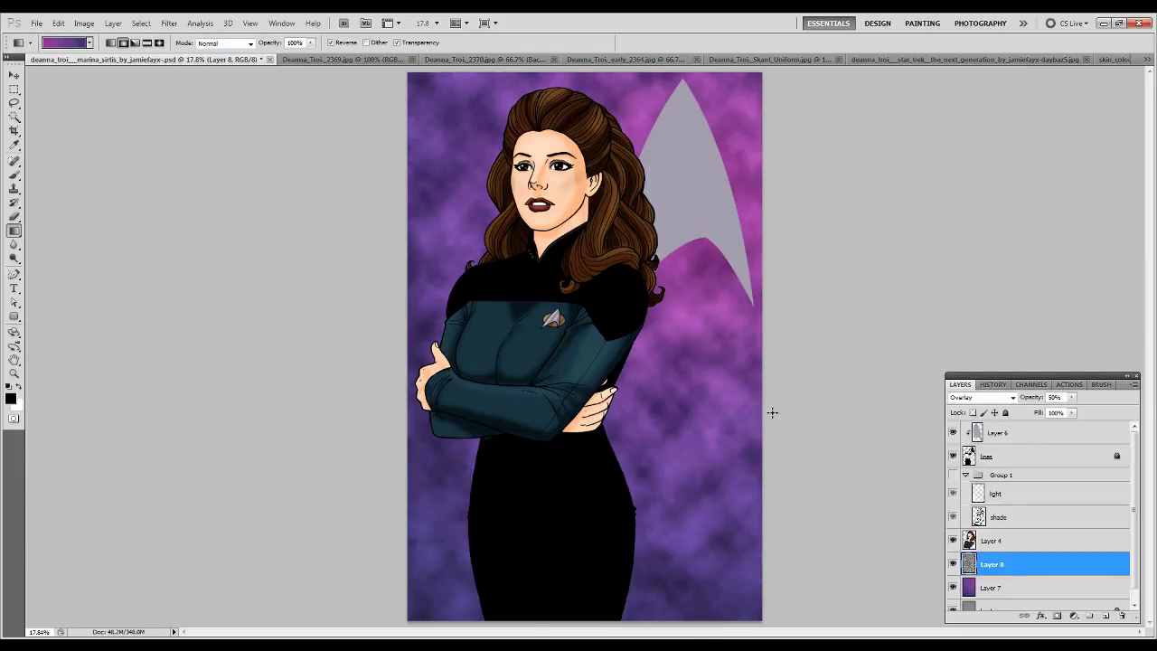
Add a new layer for stars and set up a white brush for star dots
key("ctrl+shift+alt+n")
key("b")
right_click(515, 233)
key("x")
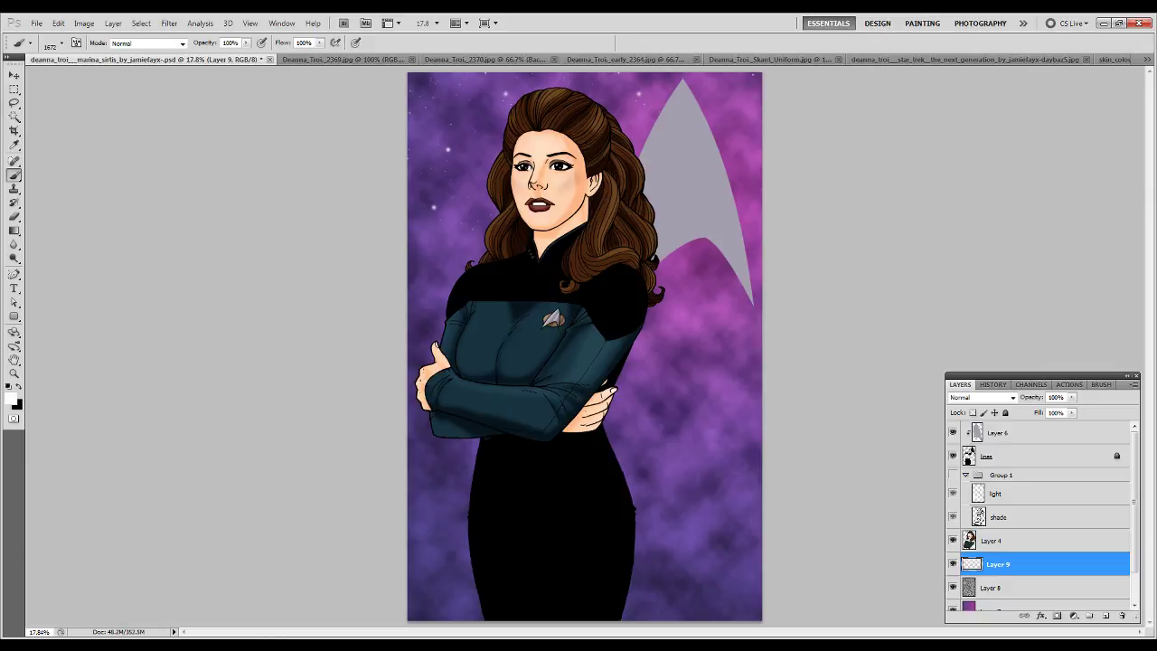
Stamp a large white star-shaped brush at size 1000 at the top left on a new layer
key("ctrl+shift+alt+n")
right_click(551, 297)
left_click(649, 404)
key("Return")
left_click(952, 590)
left_click(450, 140)
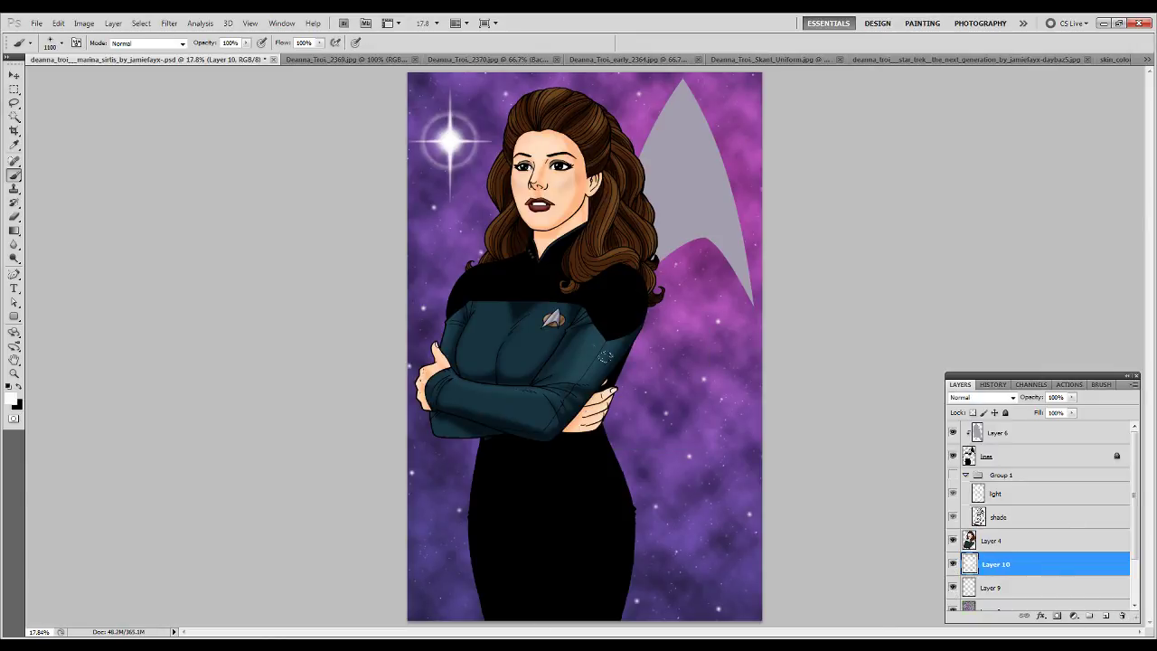
Stamp scattered sparkles on a new layer faded to 21% opacity, then run the watermark action
key("ctrl+shift+alt+n")
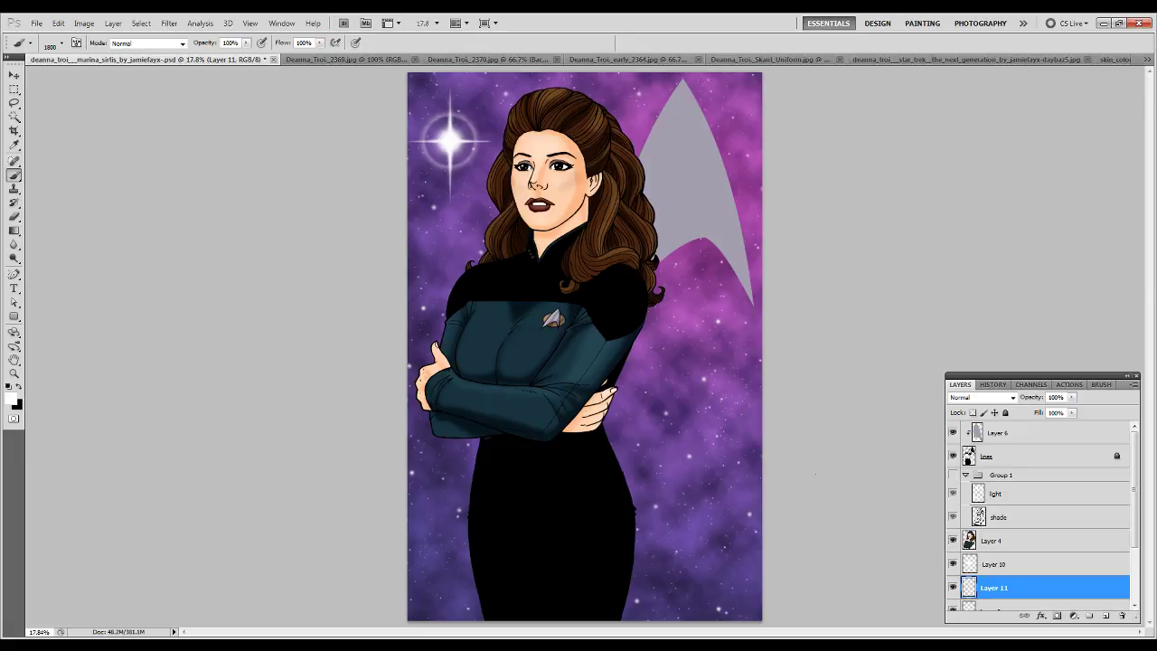
key("ctrl+shift+alt+n")
key("F5")
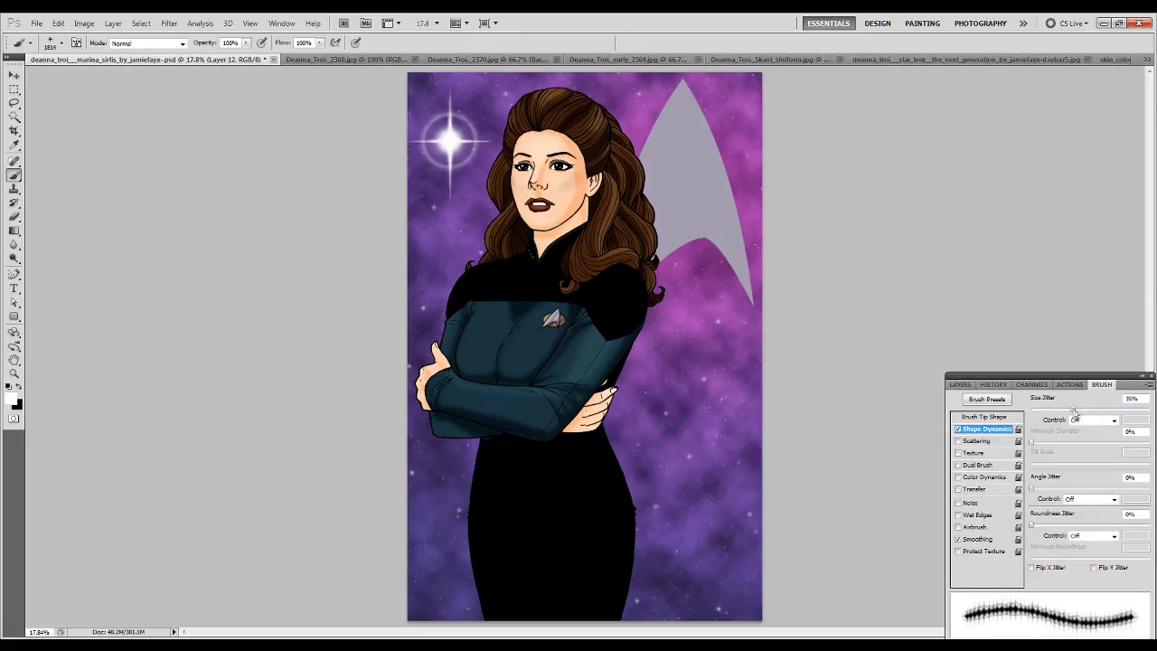
key("F5")
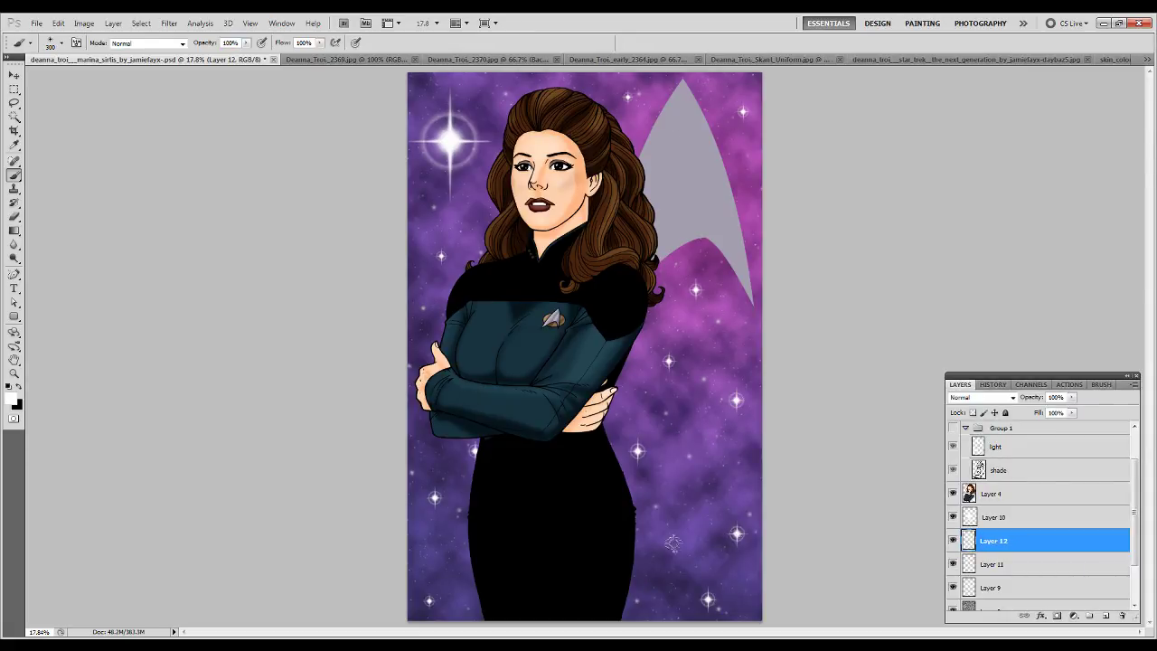
key("F5")
left_click(958, 385)
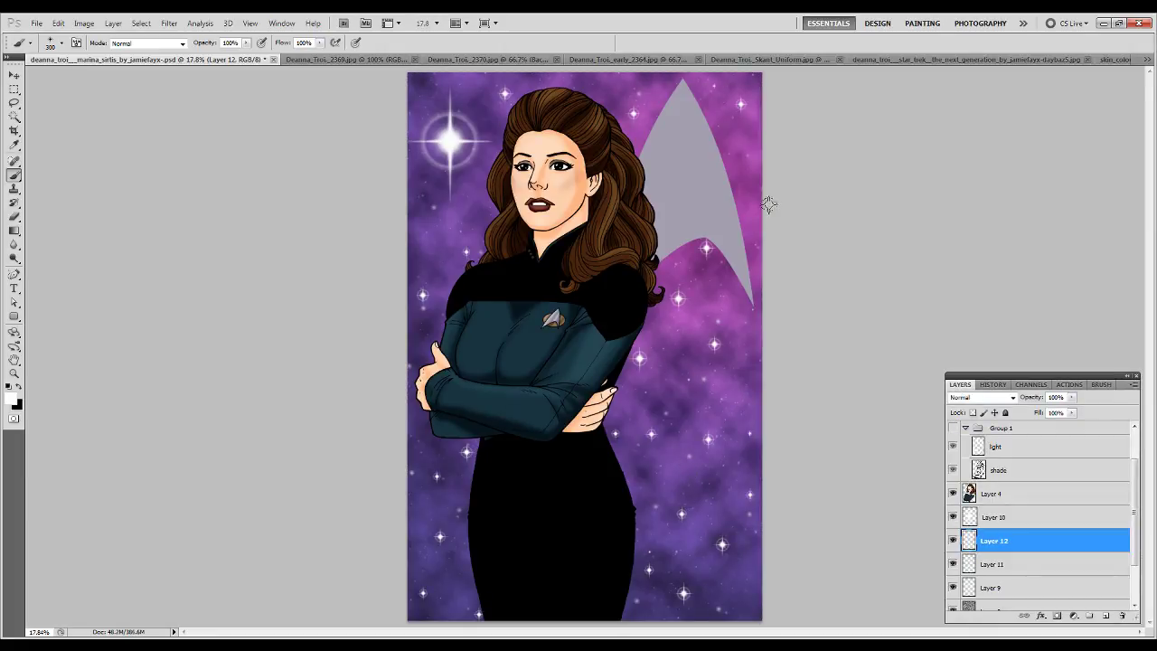
left_click_drag(1071, 397, 1019, 411)
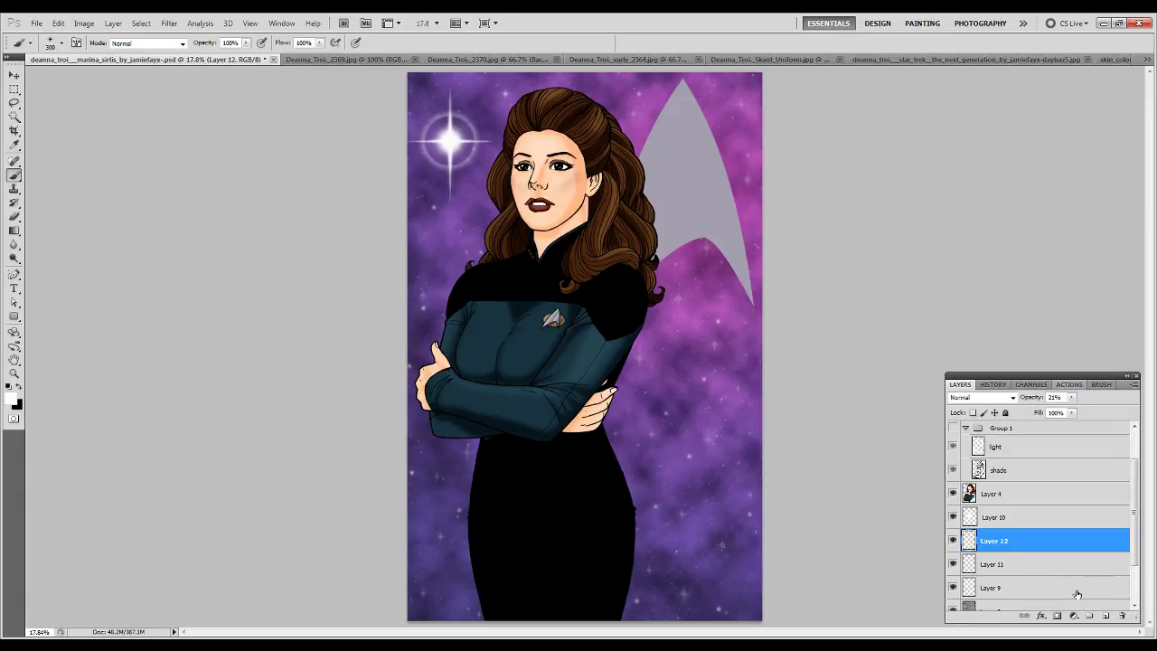
key("alt+F9")
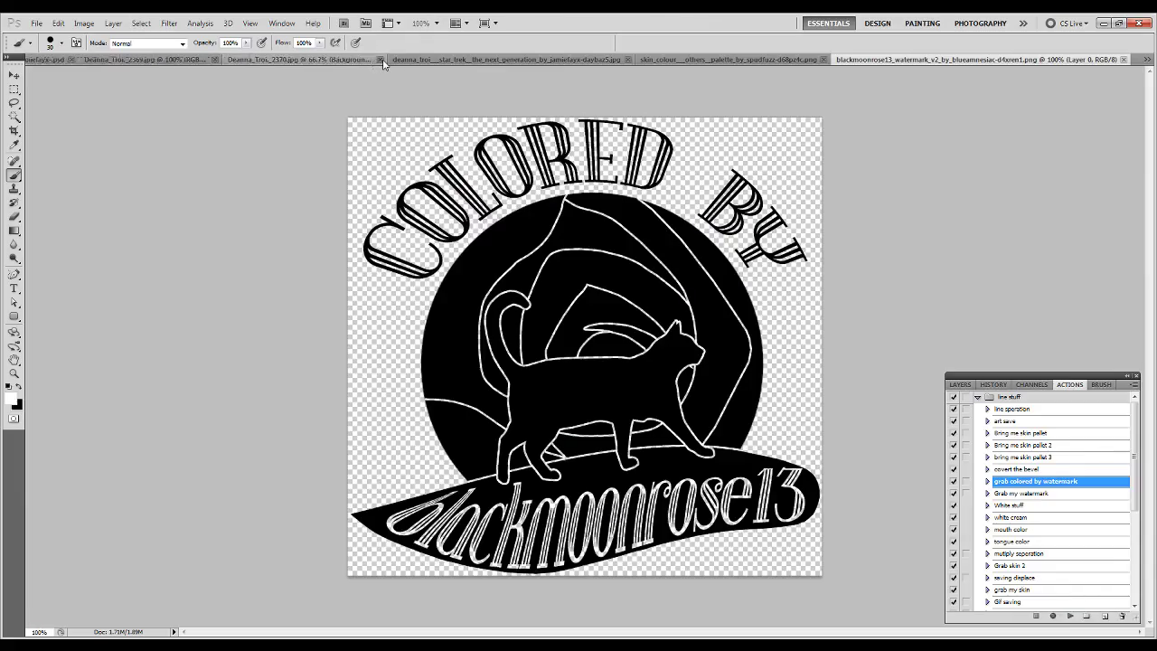